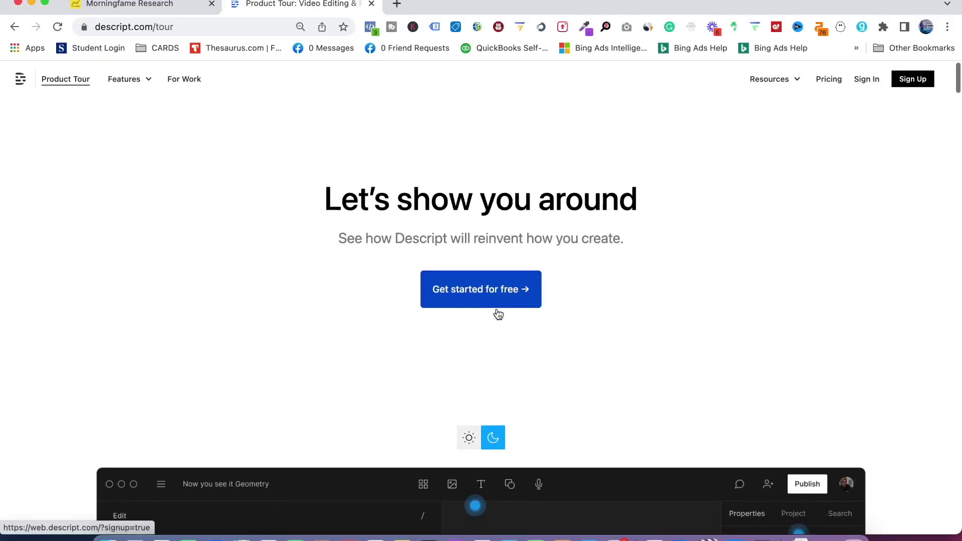
Scroll the Descript tour page past the editor and manatee demos to 'Simple and powerful'
{"action": "scroll", "coordinate": [496, 313], "scroll_direction": "down", "scroll_amount": 7}
{"action": "scroll", "coordinate": [498, 313], "scroll_direction": "down", "scroll_amount": 13}
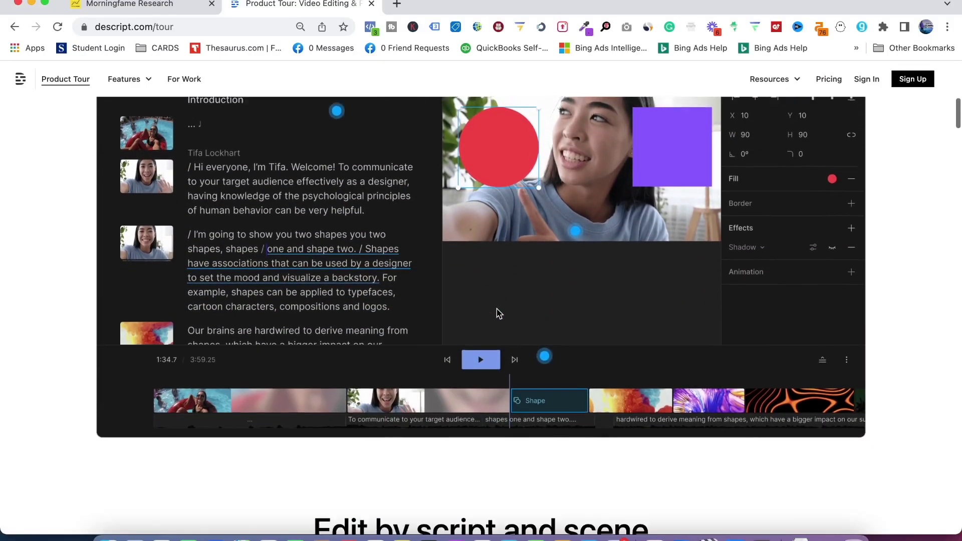
{"action": "scroll", "coordinate": [497, 313], "scroll_direction": "down", "scroll_amount": 12}
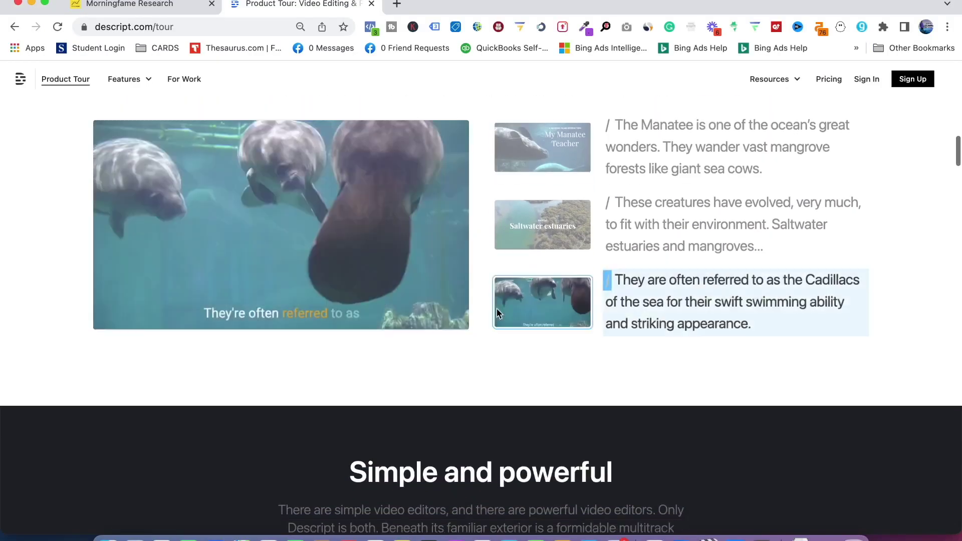
{"action": "scroll", "coordinate": [497, 312], "scroll_direction": "down", "scroll_amount": 10}
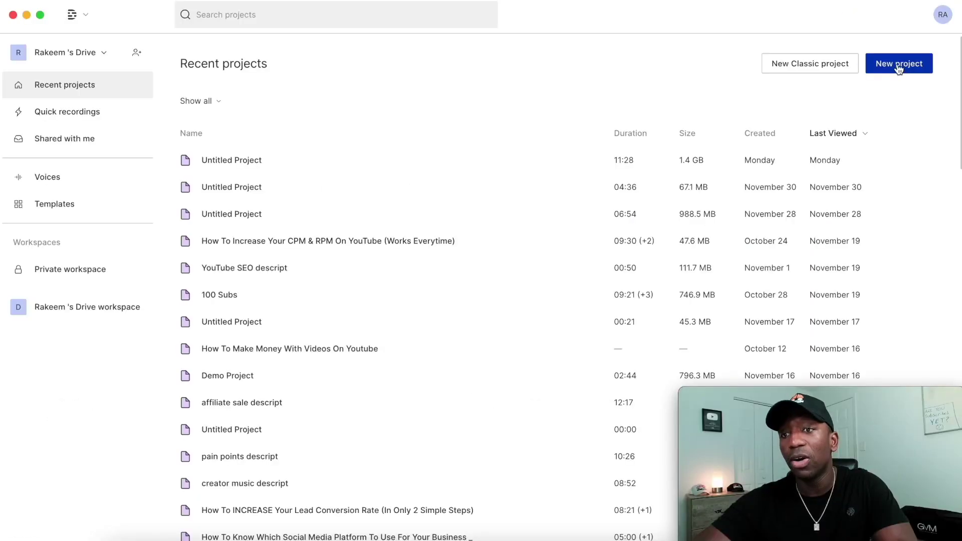
Start a new project and choose a file to transcribe from the home folder
{"action": "left_click", "coordinate": [898, 65]}
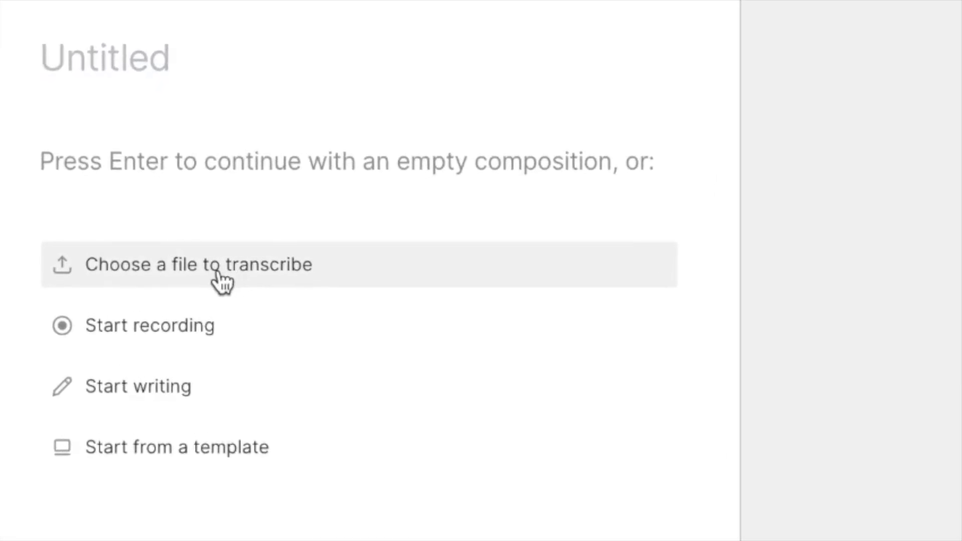
{"action": "left_click", "coordinate": [176, 270]}
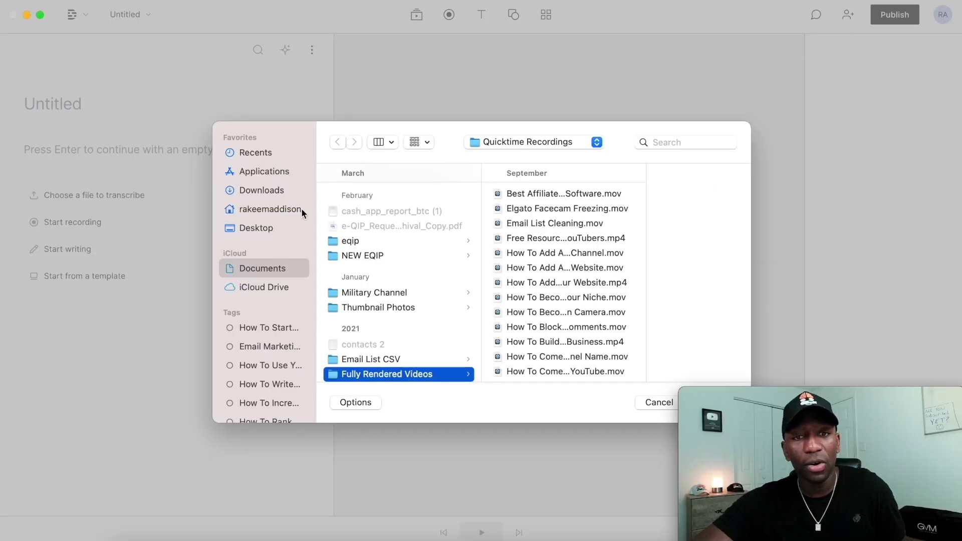
{"action": "left_click", "coordinate": [279, 208]}
Open yt money 1.mov from the Quicktime Recordings folder
{"action": "scroll", "coordinate": [414, 257], "scroll_direction": "down", "scroll_amount": 5}
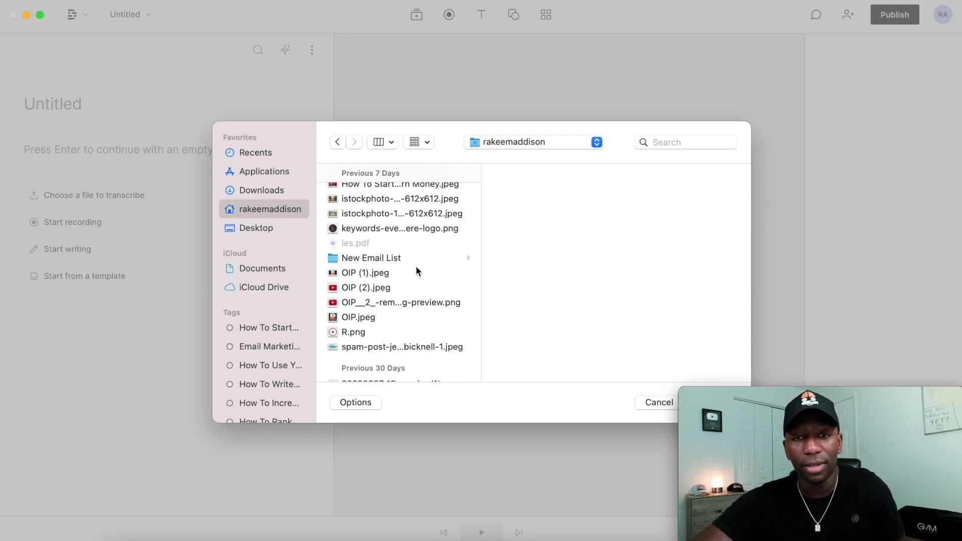
{"action": "scroll", "coordinate": [421, 250], "scroll_direction": "down", "scroll_amount": 15}
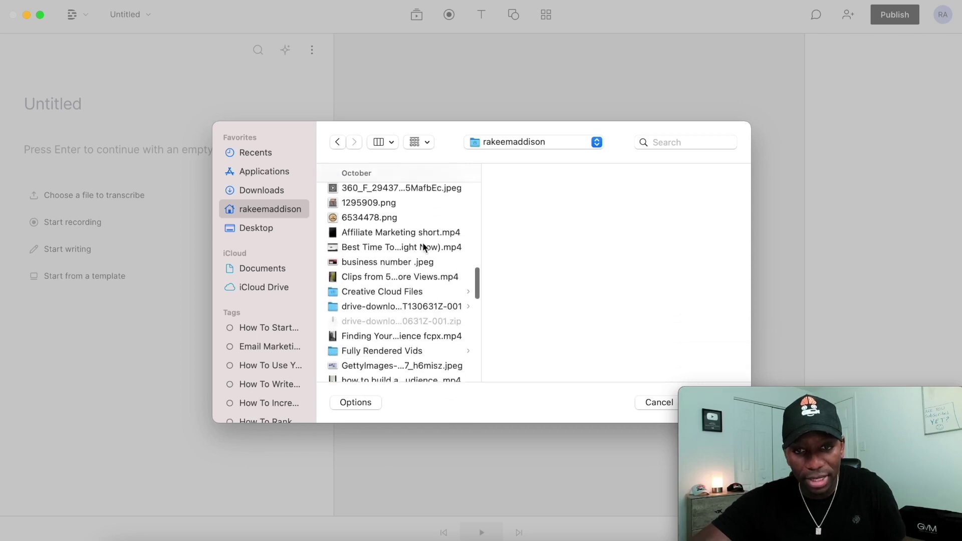
{"action": "scroll", "coordinate": [422, 247], "scroll_direction": "down", "scroll_amount": 3}
{"action": "scroll", "coordinate": [396, 275], "scroll_direction": "down", "scroll_amount": 8}
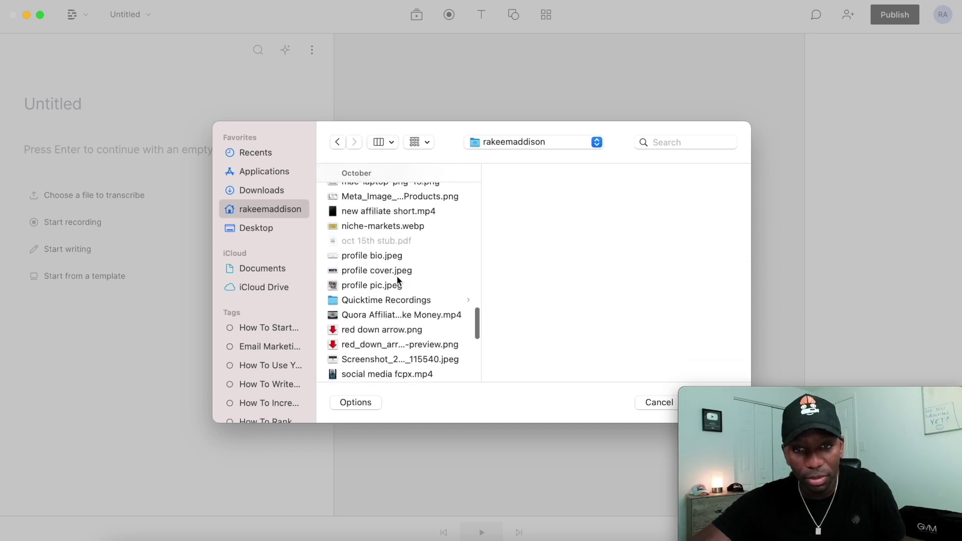
{"action": "scroll", "coordinate": [397, 280], "scroll_direction": "down", "scroll_amount": 2}
{"action": "left_click", "coordinate": [397, 281]}
{"action": "scroll", "coordinate": [556, 248], "scroll_direction": "down", "scroll_amount": 2}
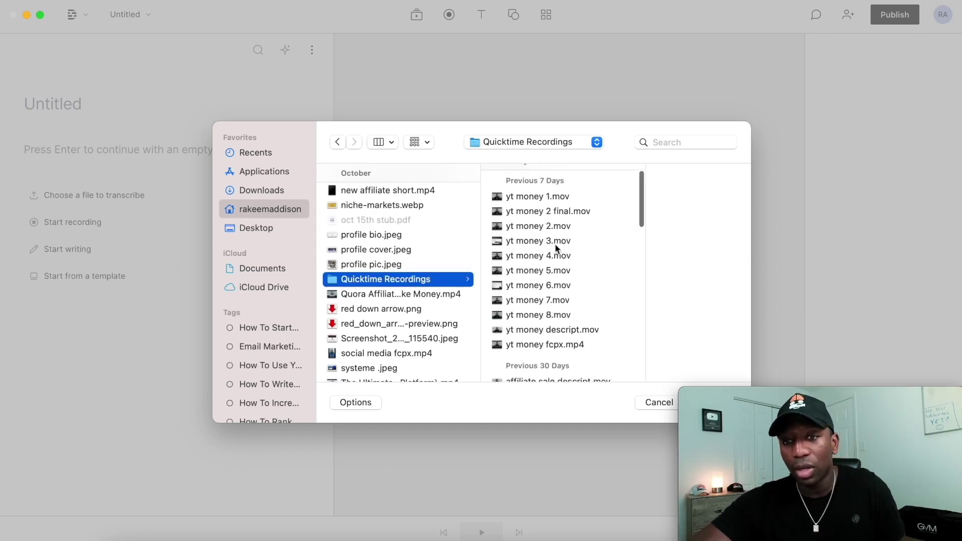
{"action": "scroll", "coordinate": [556, 248], "scroll_direction": "up", "scroll_amount": 2}
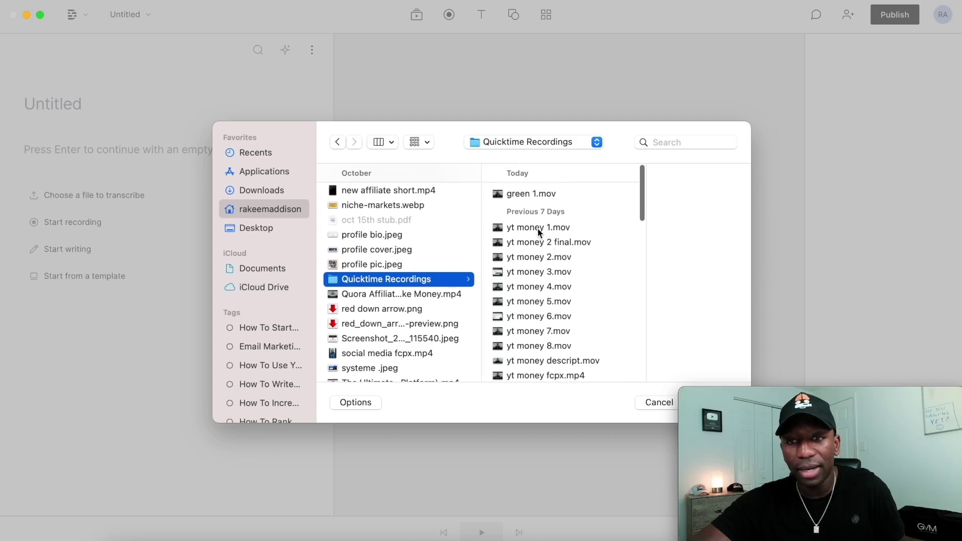
{"action": "left_click", "coordinate": [537, 227]}
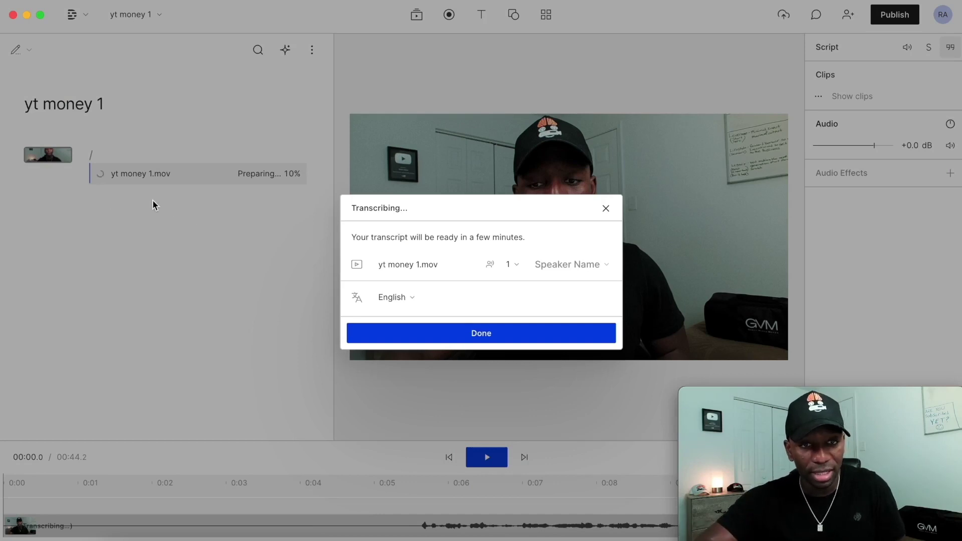
Keep English as the transcription language and dismiss the Transcribing window
{"action": "left_click", "coordinate": [411, 299]}
{"action": "scroll", "coordinate": [407, 397], "scroll_direction": "down", "scroll_amount": 3}
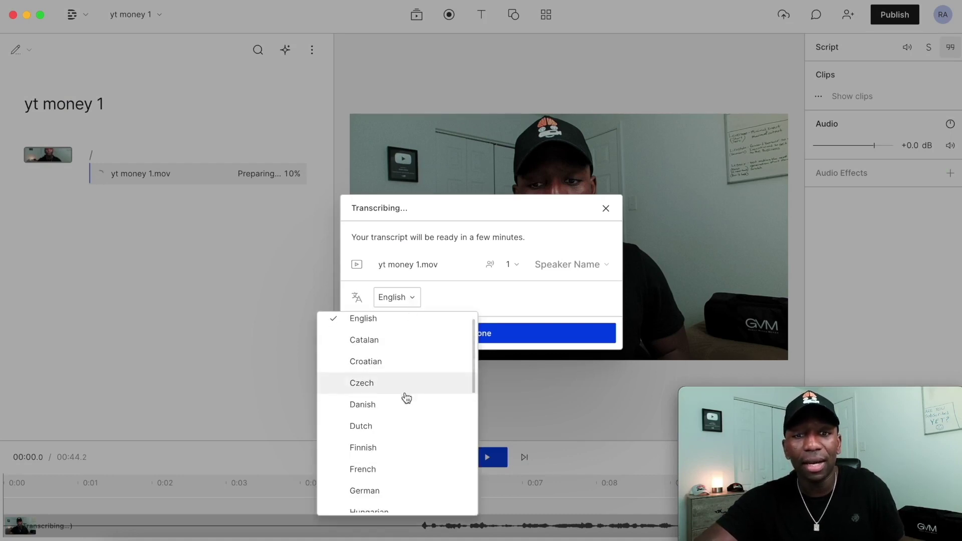
{"action": "scroll", "coordinate": [407, 398], "scroll_direction": "down", "scroll_amount": 10}
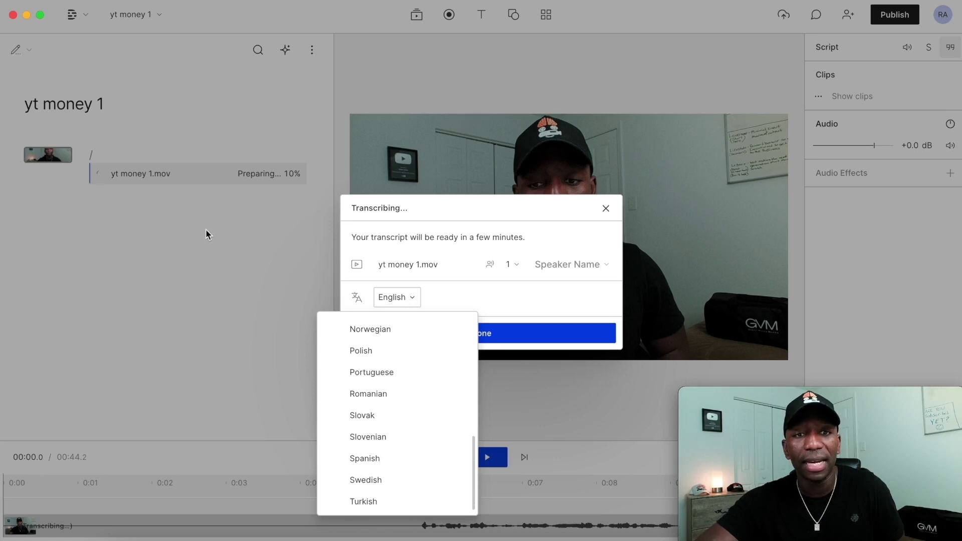
{"action": "scroll", "coordinate": [354, 345], "scroll_direction": "up", "scroll_amount": 13}
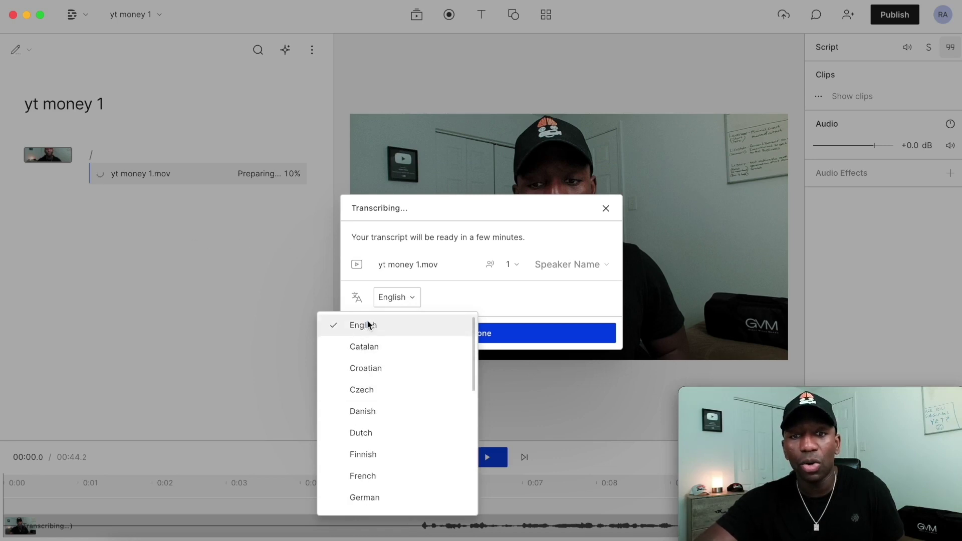
{"action": "left_click", "coordinate": [369, 325]}
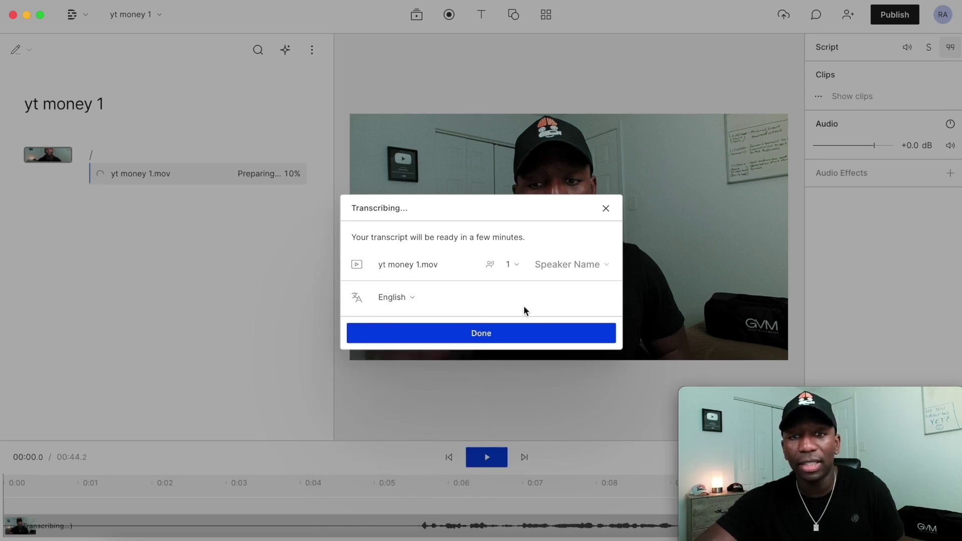
{"action": "left_click", "coordinate": [465, 334]}
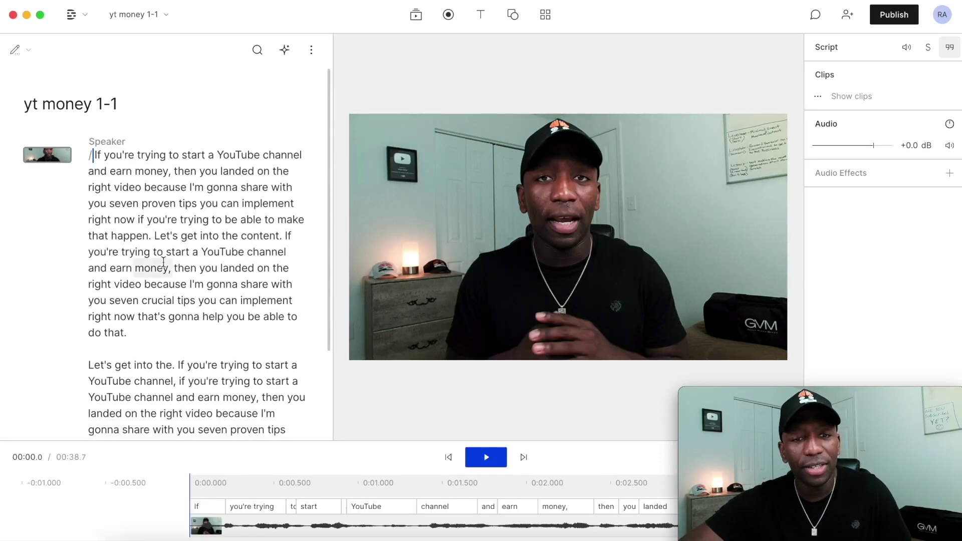
Scroll through the yt money 1-1 transcript and return to the top
{"action": "scroll", "coordinate": [163, 265], "scroll_direction": "down", "scroll_amount": 3}
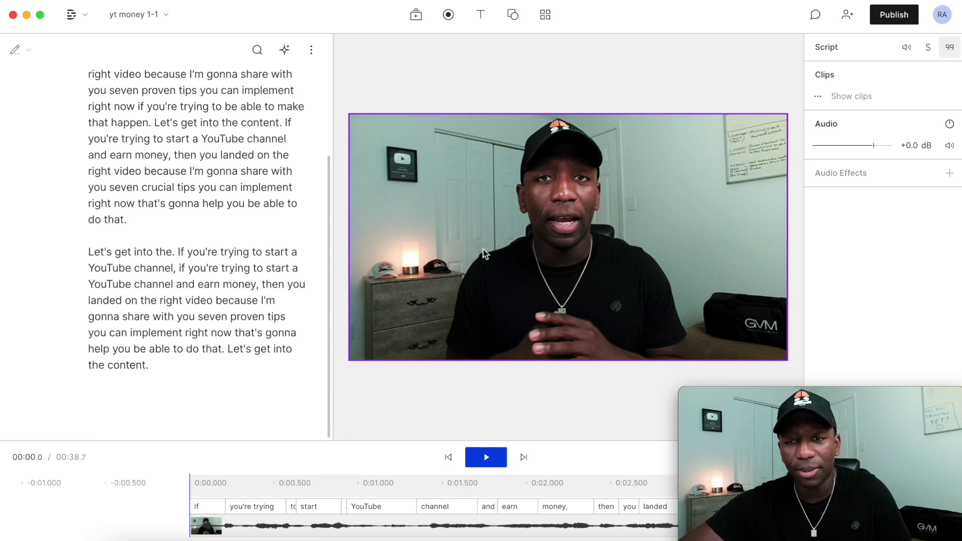
{"action": "scroll", "coordinate": [296, 192], "scroll_direction": "up", "scroll_amount": 2}
{"action": "scroll", "coordinate": [296, 192], "scroll_direction": "up", "scroll_amount": 2}
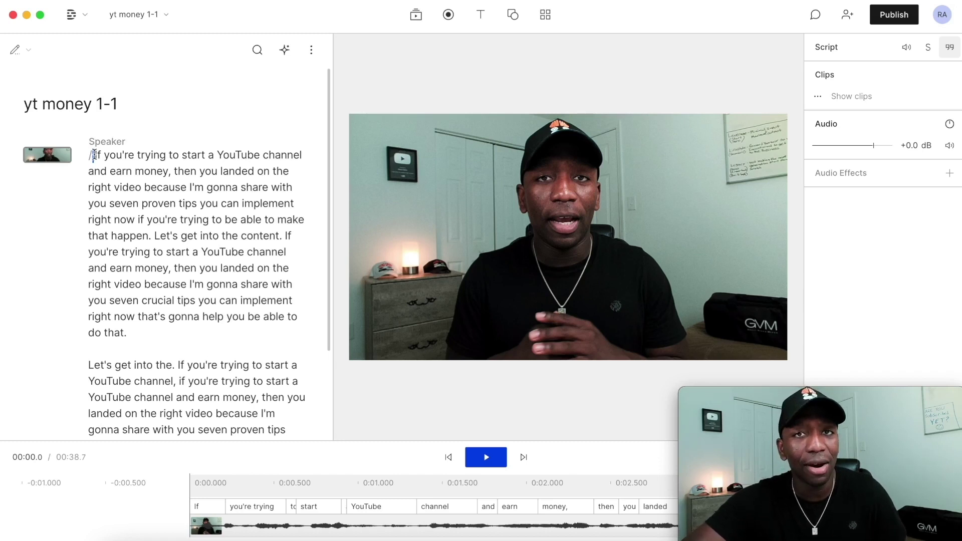
Delete the opening words "If you're" from the script and play back the trimmed start
{"action": "key", "text": "space"}
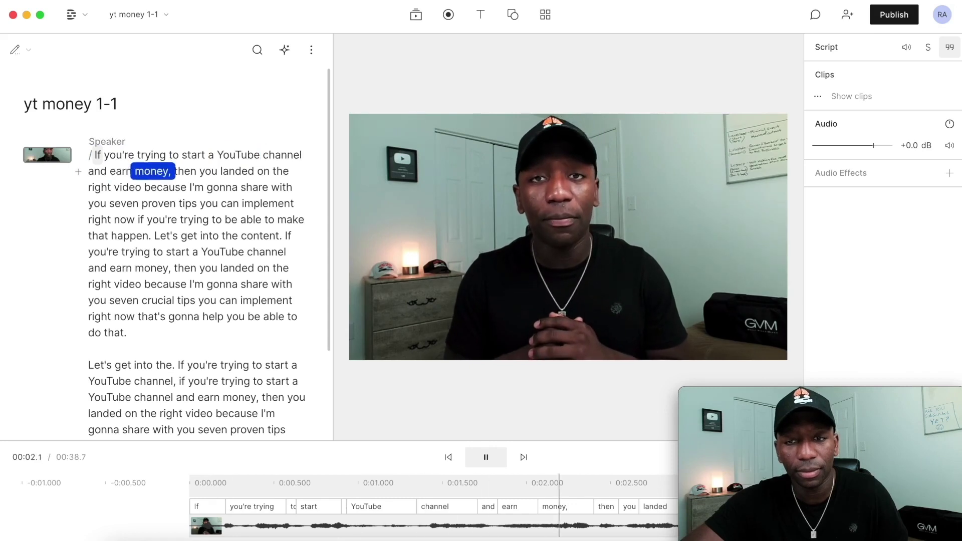
{"action": "key", "text": "space"}
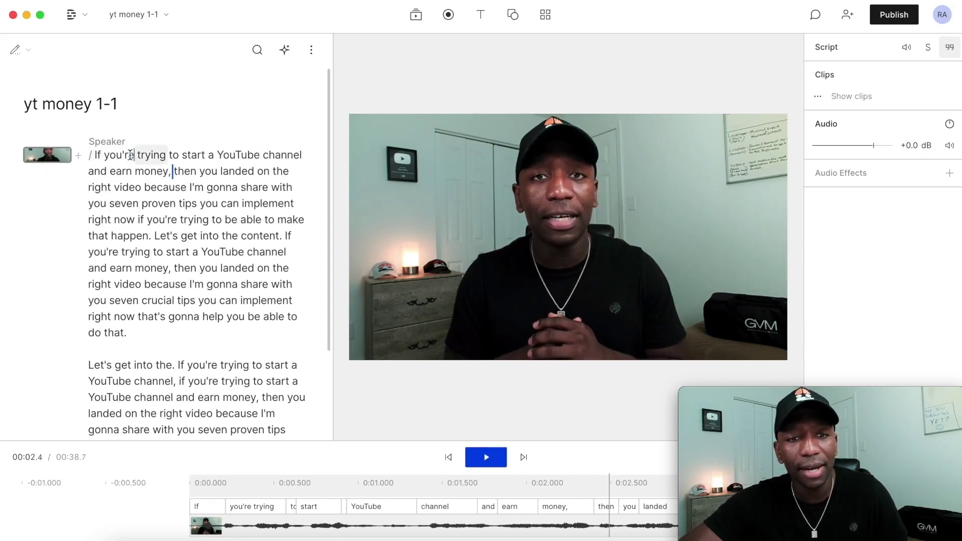
{"action": "left_click_drag", "start_coordinate": [130, 155], "coordinate": [93, 154]}
{"action": "key", "text": "BackSpace"}
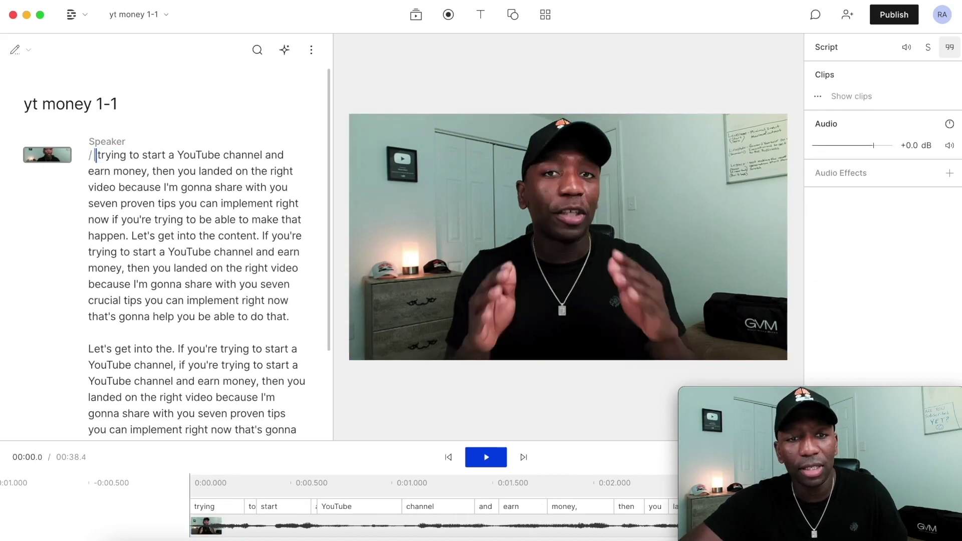
{"action": "key", "text": "space"}
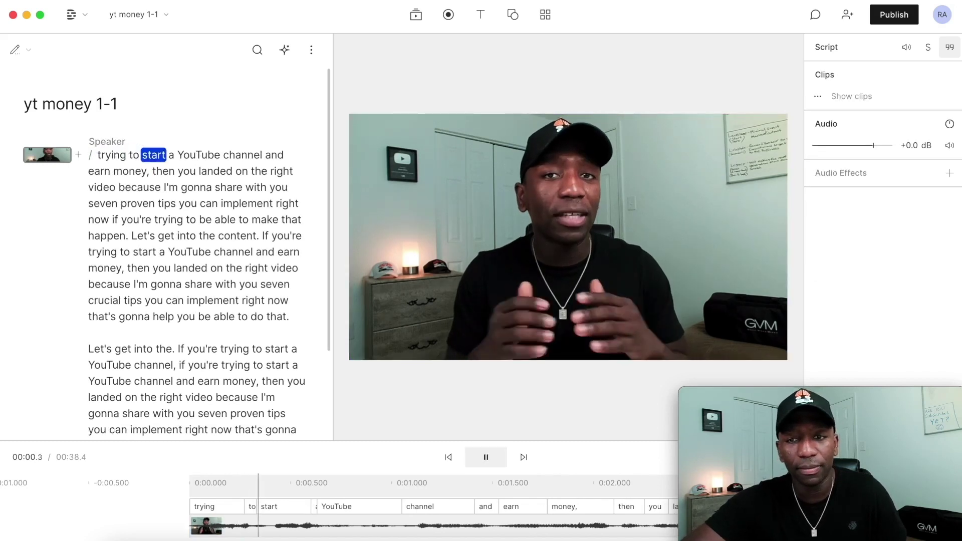
{"action": "key", "text": "space"}
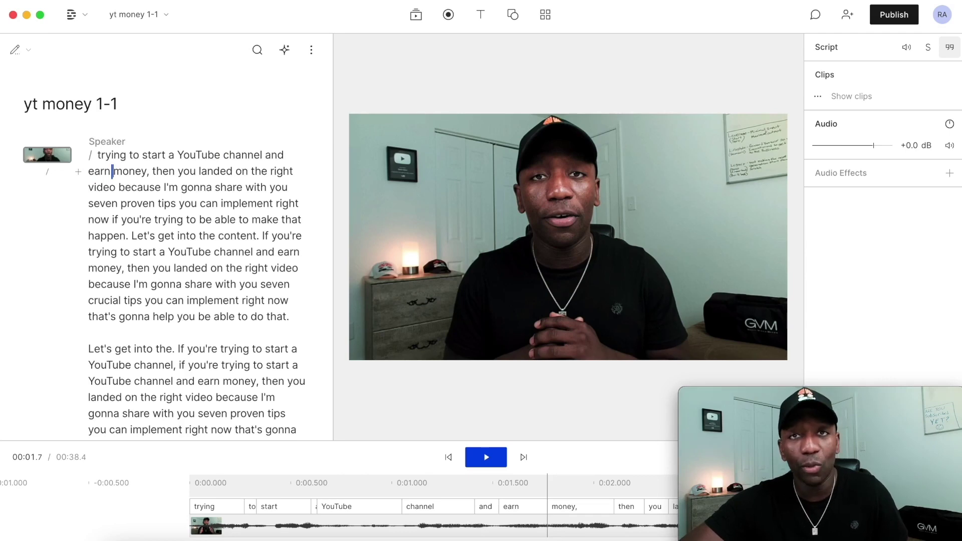
Undo the deletion to restore "If you're" and place the cursor before "If"
{"action": "left_click", "coordinate": [123, 2]}
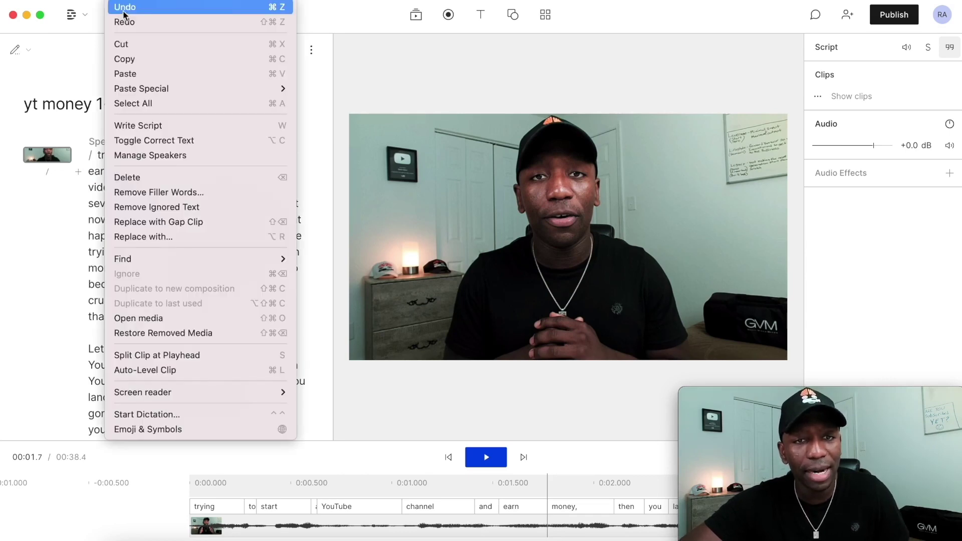
{"action": "left_click", "coordinate": [123, 7]}
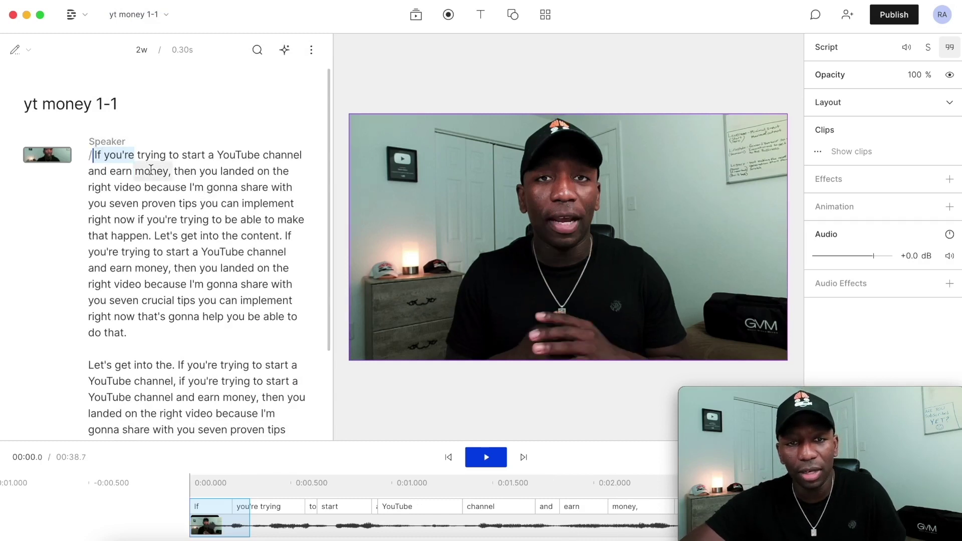
{"action": "left_click", "coordinate": [95, 156]}
{"action": "left_click", "coordinate": [93, 156]}
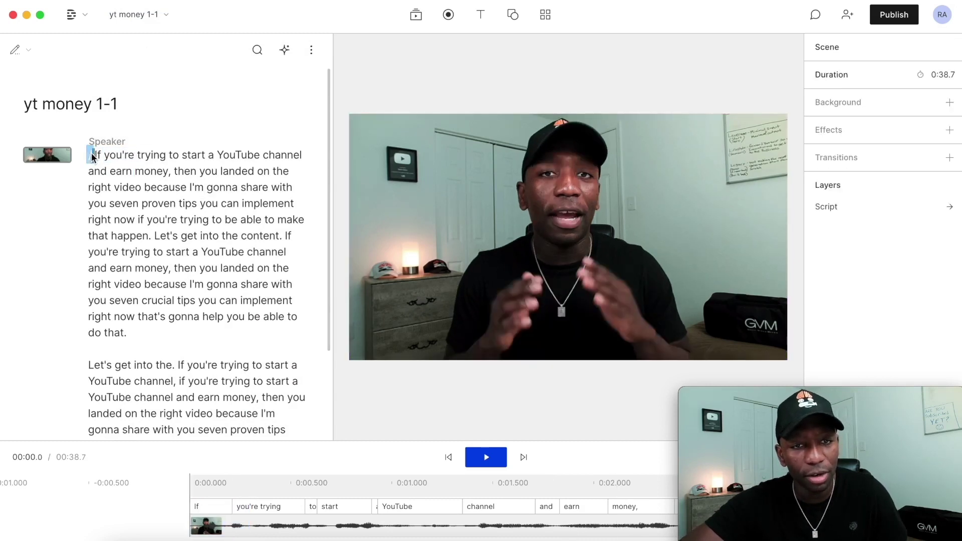
Apply a Green screen effect to the speaker clip, turning the background black
{"action": "left_click", "coordinate": [589, 197]}
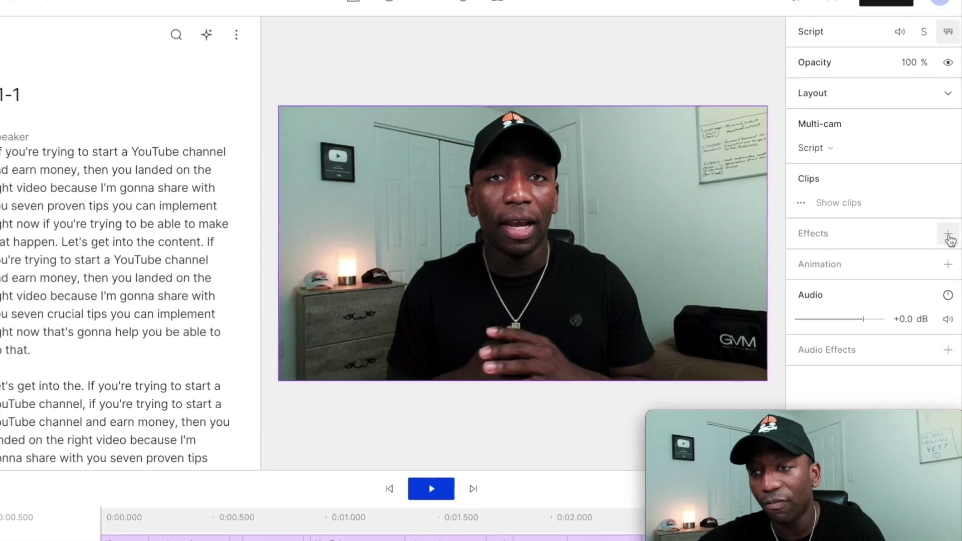
{"action": "left_click", "coordinate": [949, 233]}
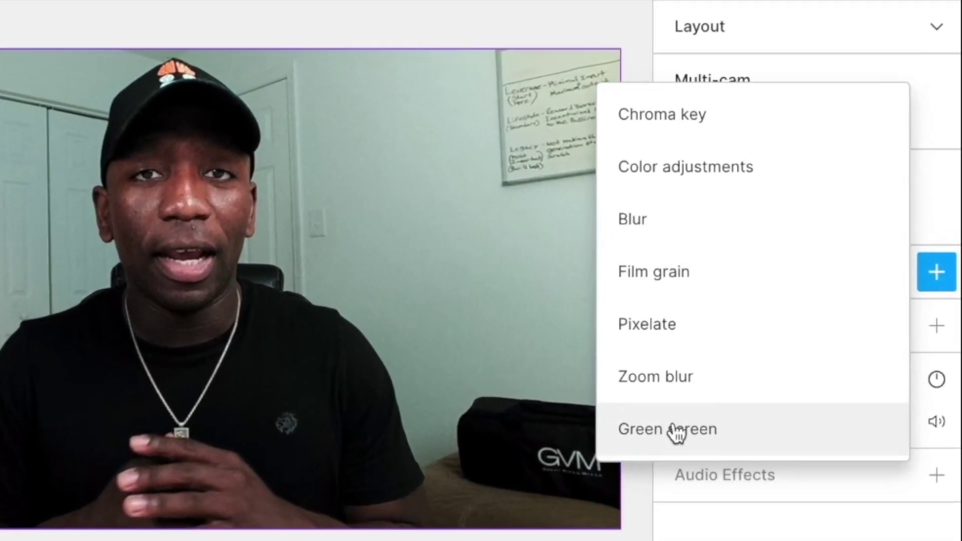
{"action": "left_click", "coordinate": [674, 431]}
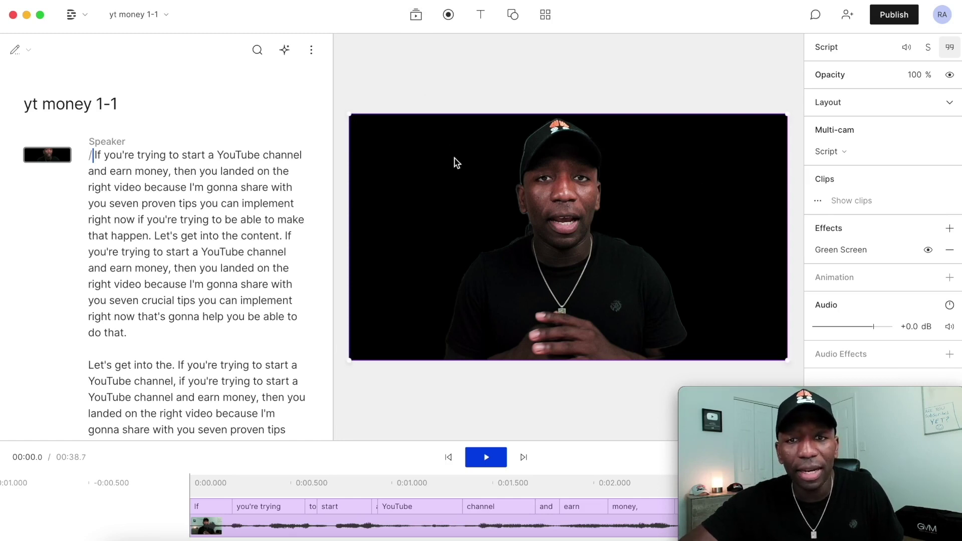
Add the Lens Flares Spinning stock background and move it behind the speaker
{"action": "left_click", "coordinate": [416, 15]}
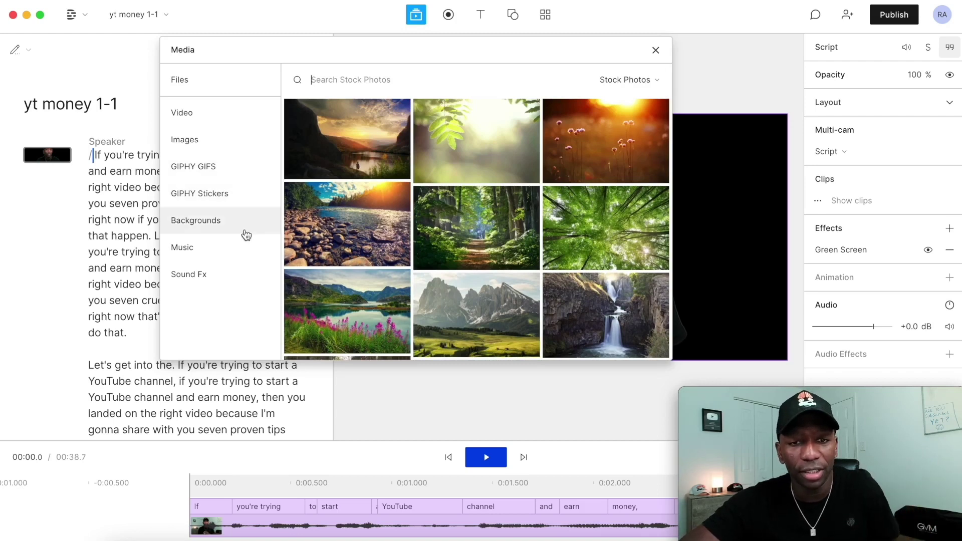
{"action": "left_click", "coordinate": [205, 223]}
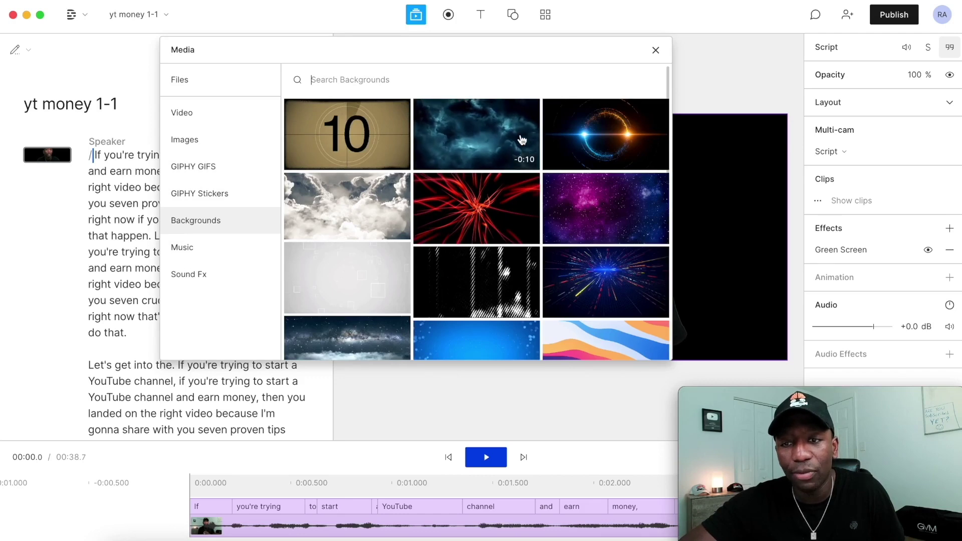
{"action": "left_click", "coordinate": [604, 129]}
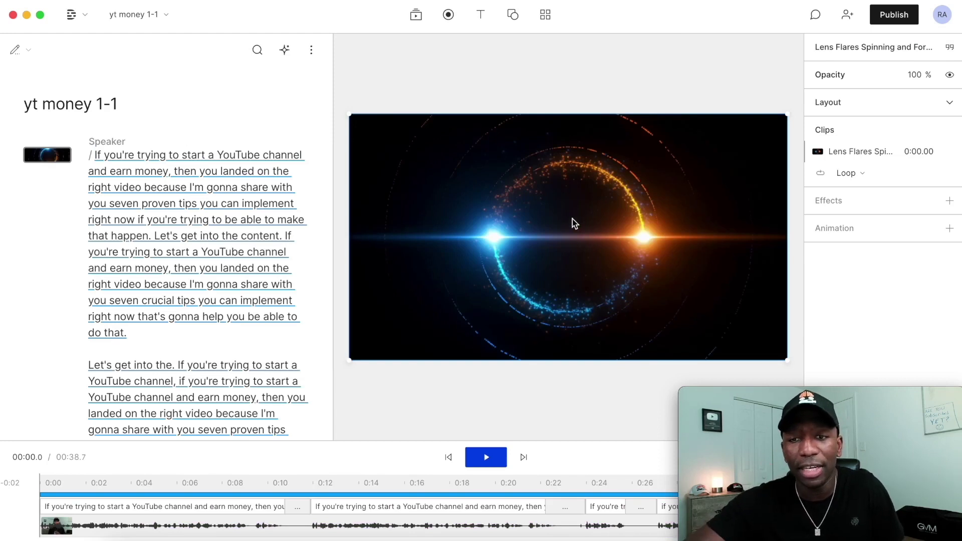
{"action": "right_click", "coordinate": [591, 184]}
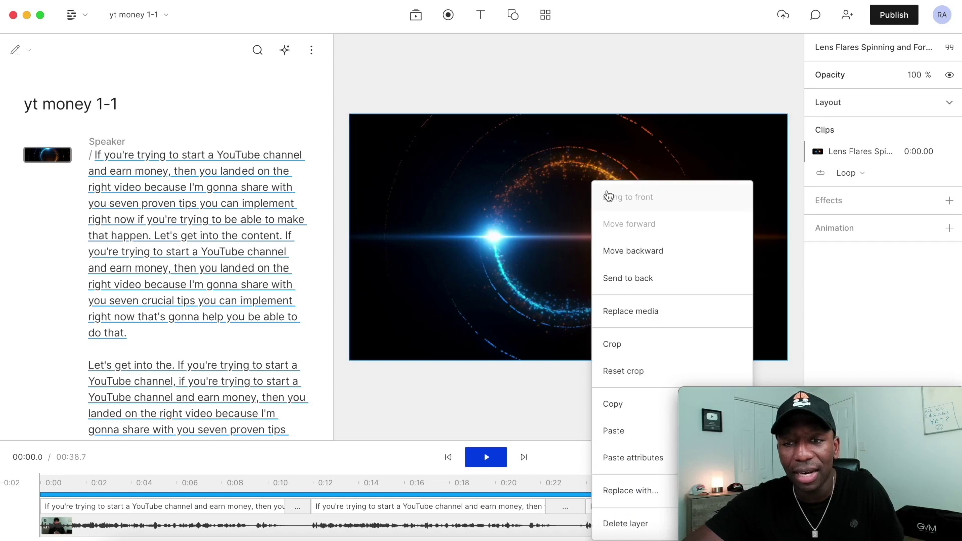
{"action": "left_click", "coordinate": [621, 253]}
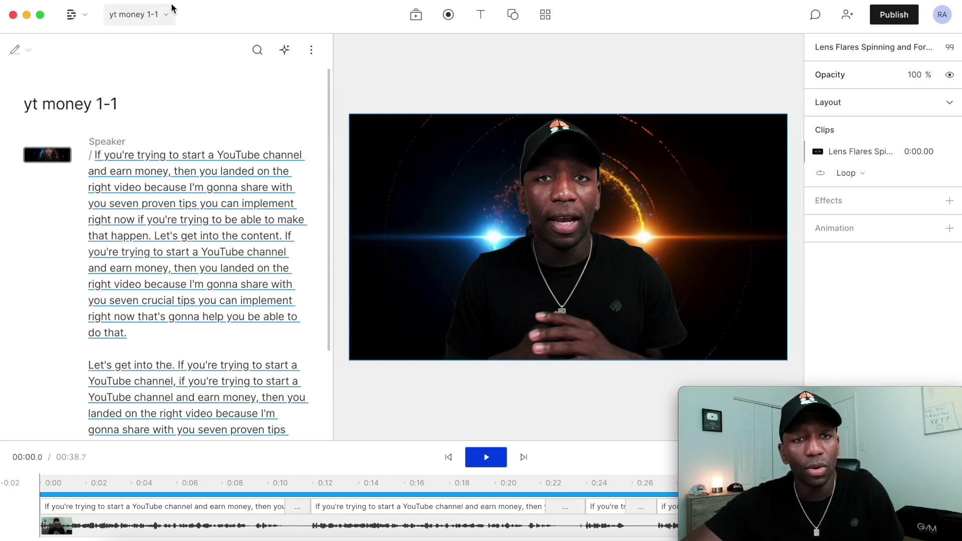
{"action": "left_click", "coordinate": [125, 2]}
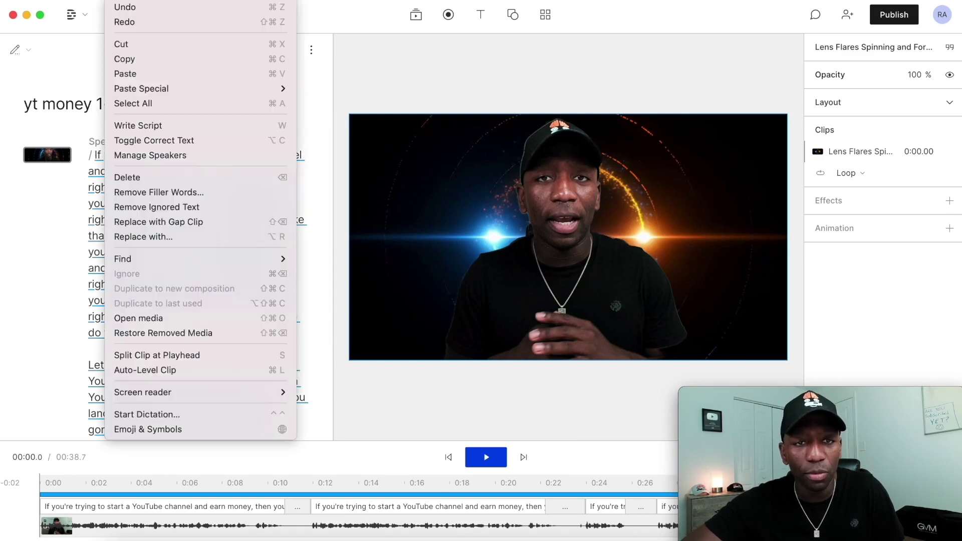
Undo twice to remove the lens-flare background
{"action": "left_click", "coordinate": [125, 7]}
{"action": "left_click", "coordinate": [125, 10]}
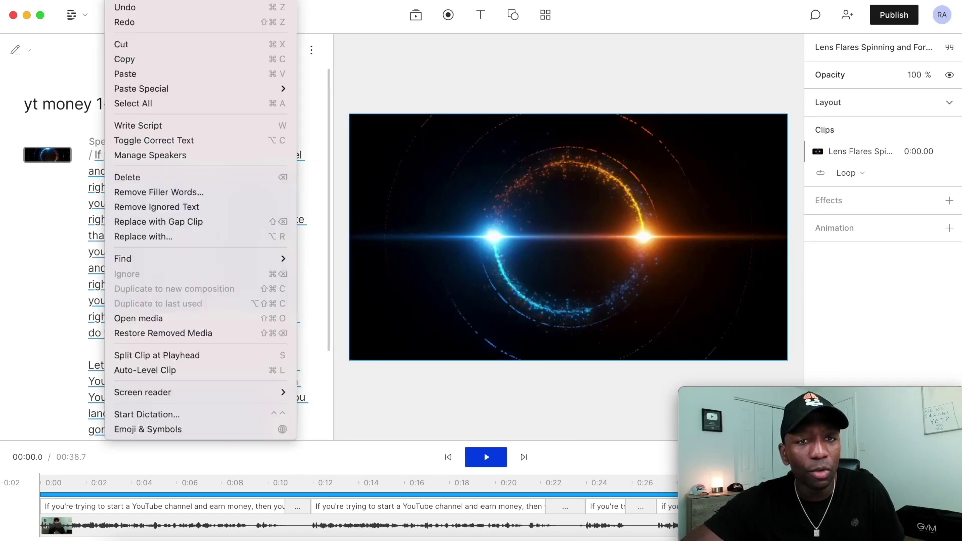
{"action": "left_click", "coordinate": [125, 8]}
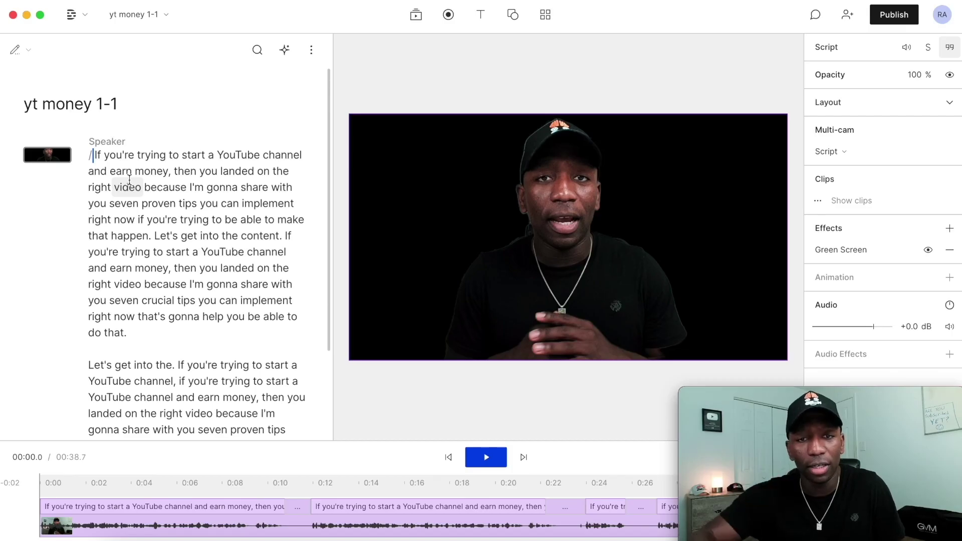
Break the paragraph before the second sentence and insert a '/' scene break after "right now"
{"action": "left_click", "coordinate": [132, 219]}
{"action": "key", "text": "Return"}
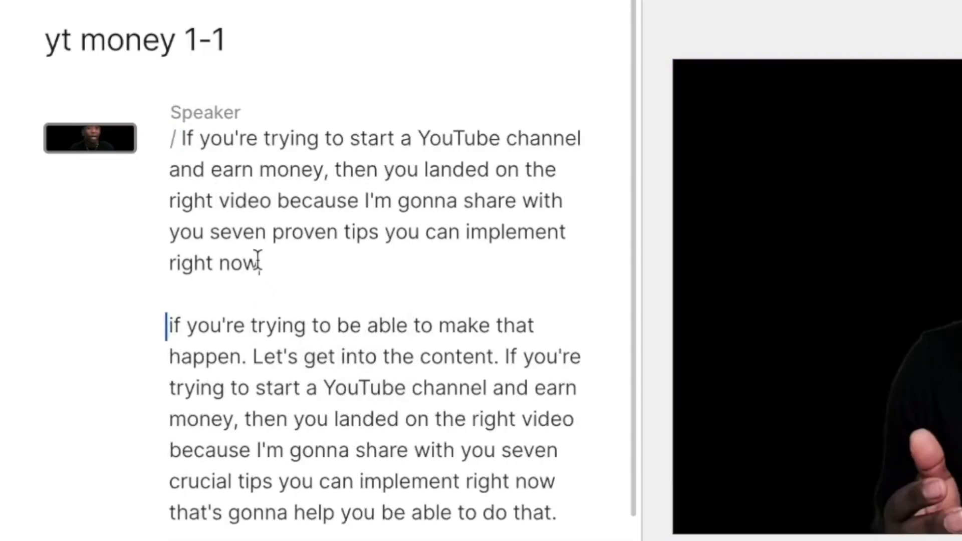
{"action": "left_click", "coordinate": [258, 262]}
{"action": "type", "text": "/"}
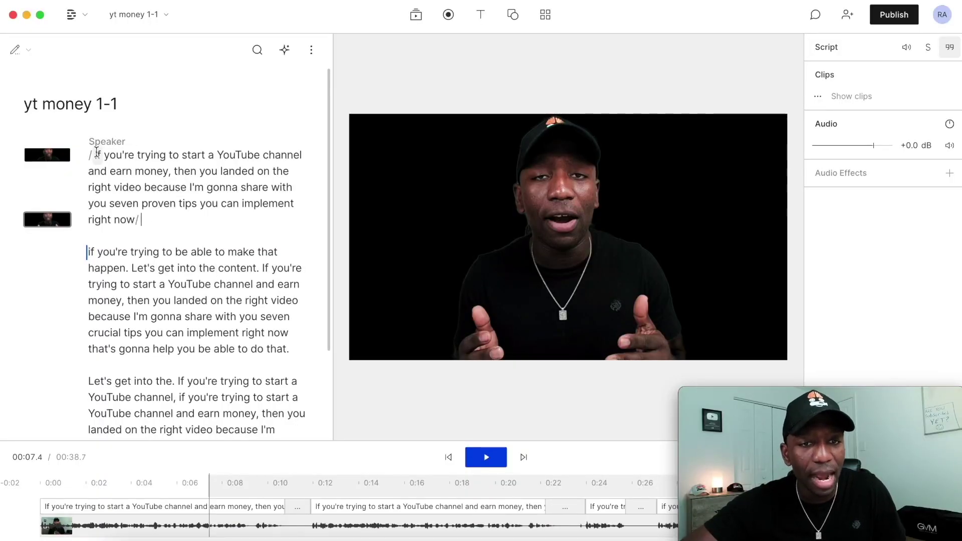
{"action": "left_click", "coordinate": [94, 154]}
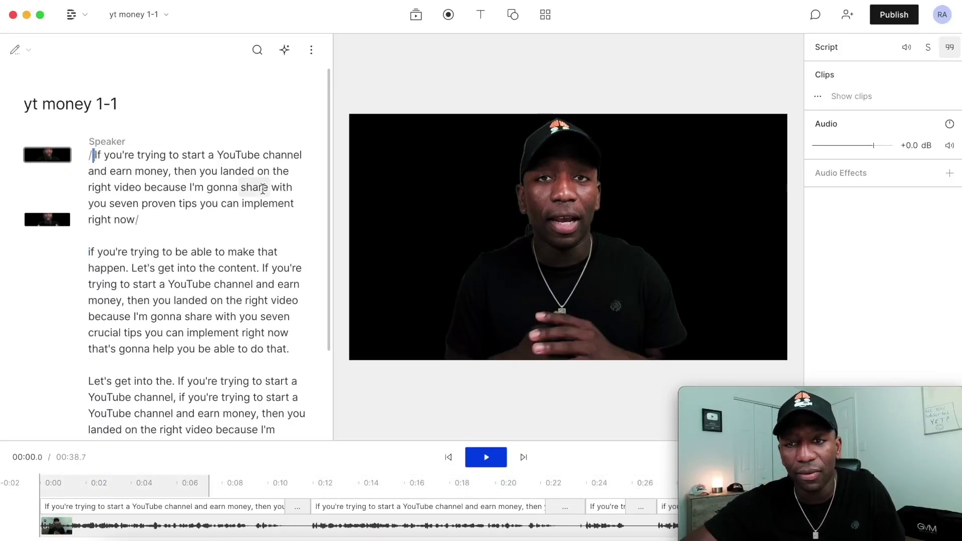
Move the particles background behind the speaker and preview from the start
{"action": "left_click", "coordinate": [416, 15]}
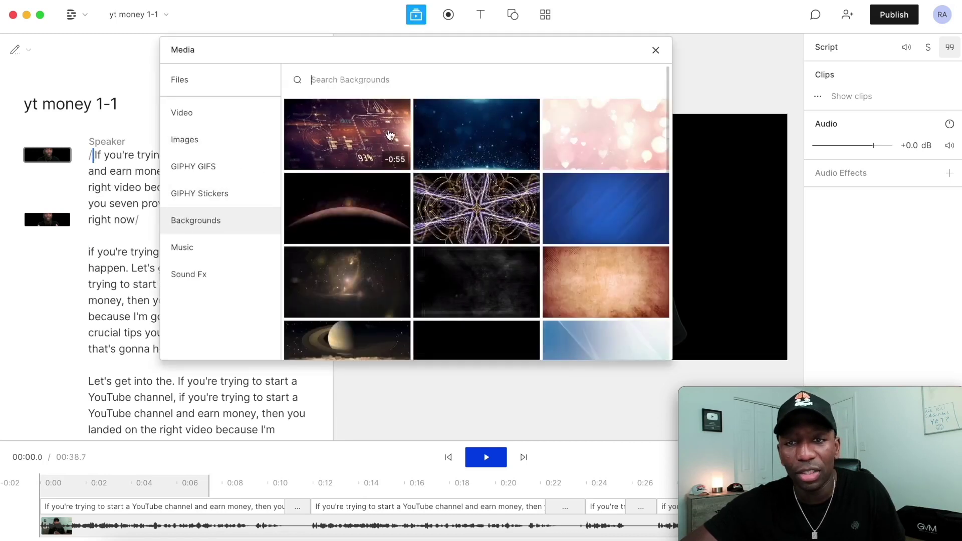
{"action": "key", "text": "Escape"}
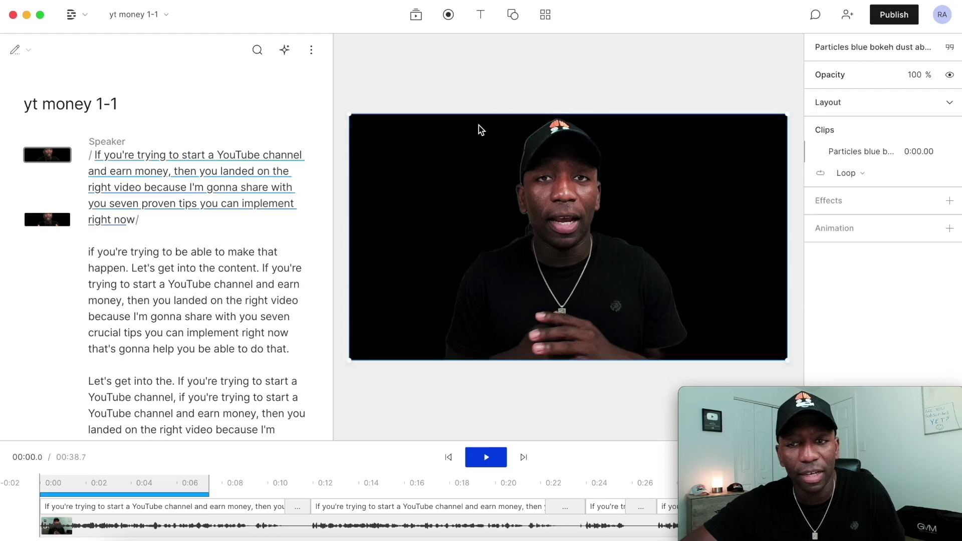
{"action": "right_click", "coordinate": [595, 191]}
{"action": "left_click", "coordinate": [630, 252]}
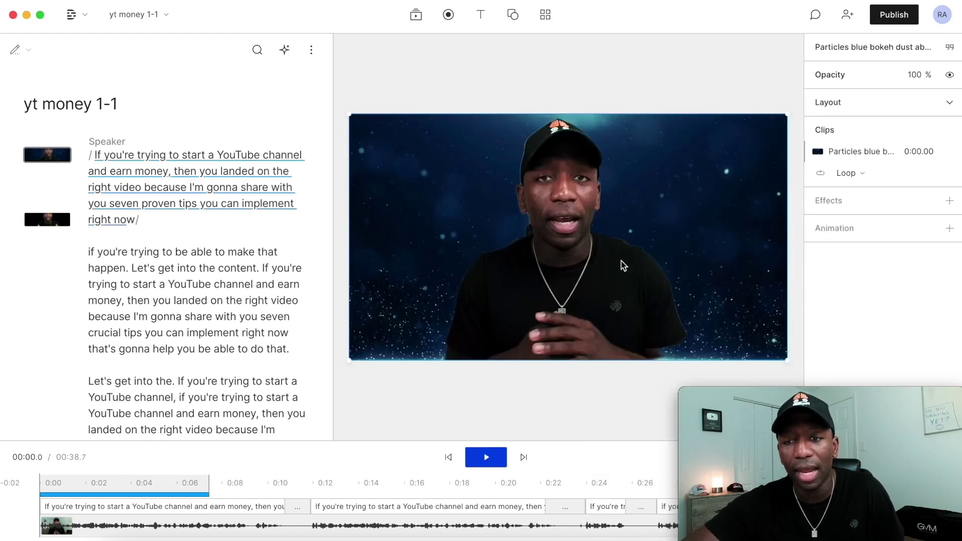
{"action": "left_click", "coordinate": [94, 156]}
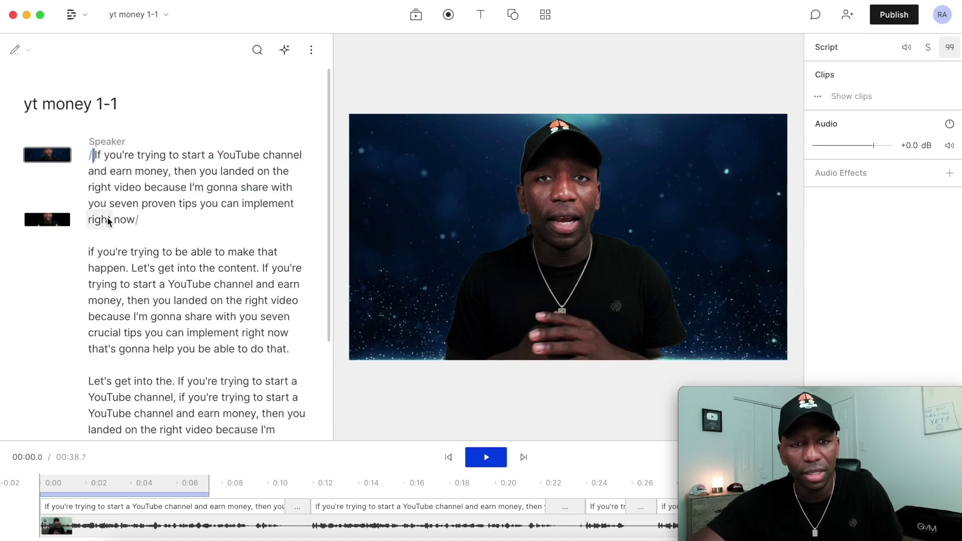
{"action": "key", "text": "space"}
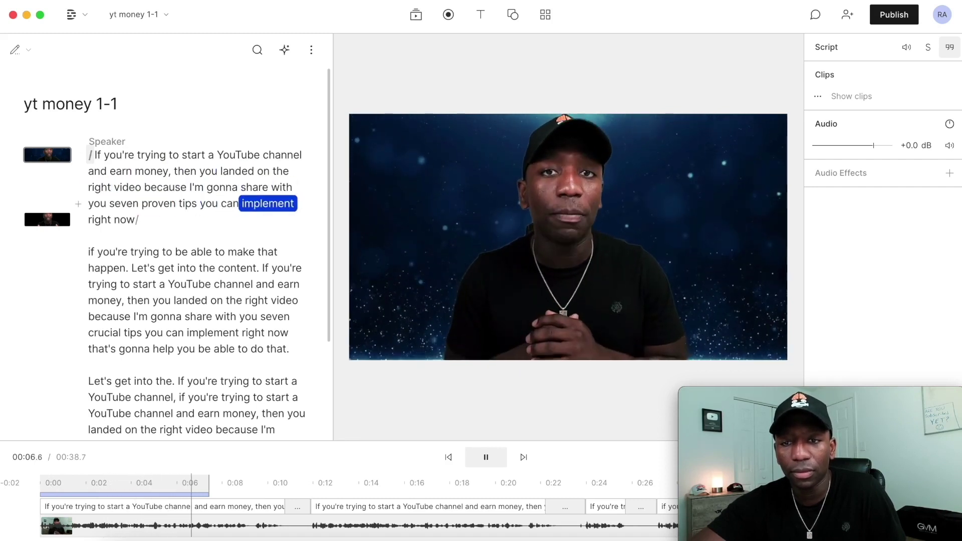
{"action": "key", "text": "space"}
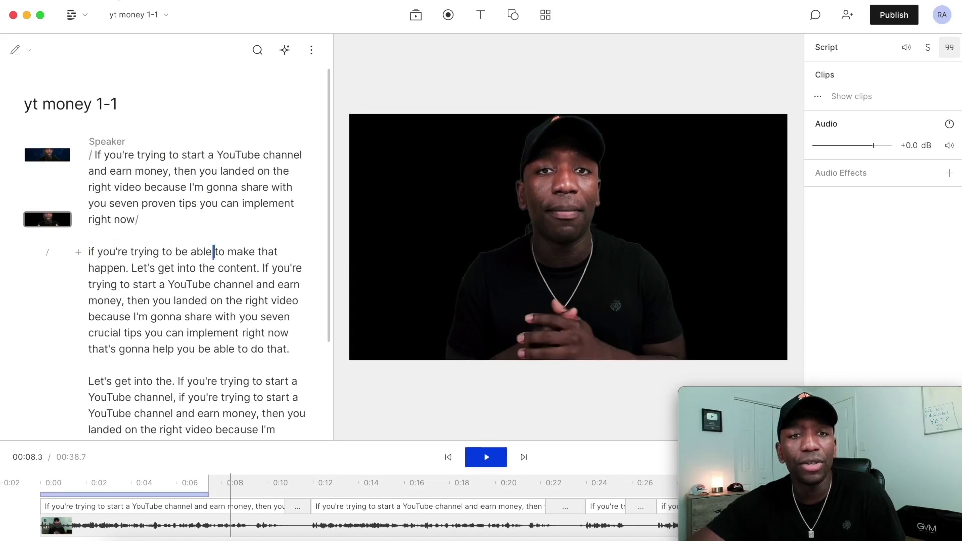
Undo twice to remove the particles background and return to the script's start
{"action": "left_click", "coordinate": [116, 1]}
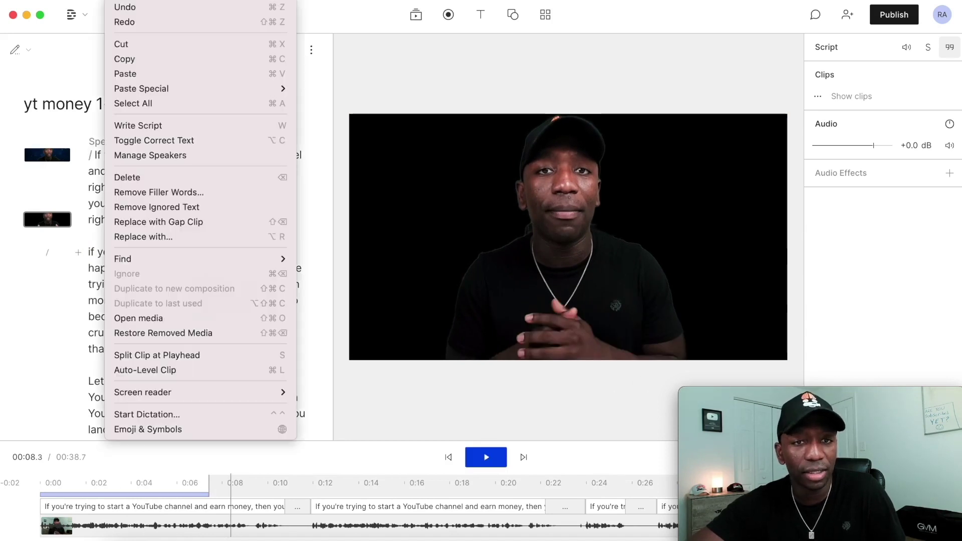
{"action": "left_click", "coordinate": [126, 8]}
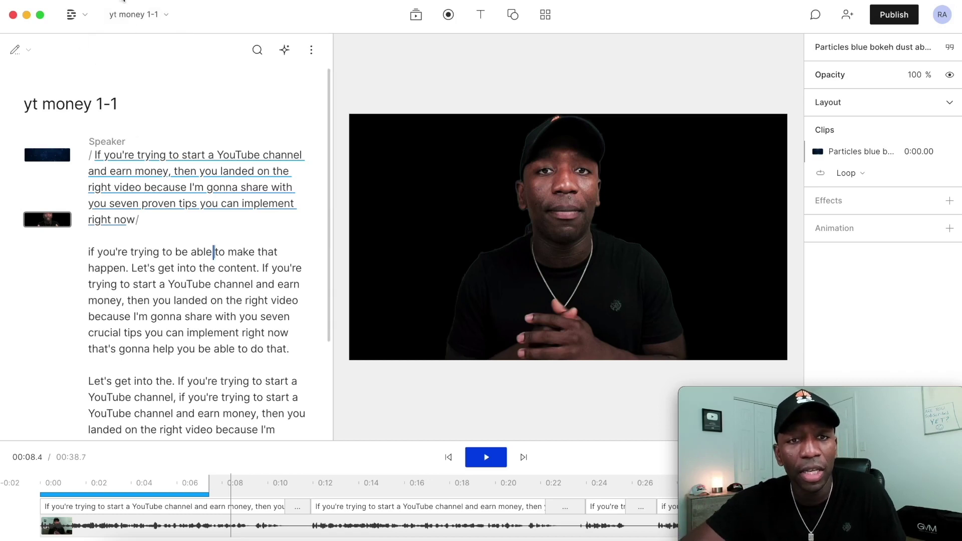
{"action": "left_click", "coordinate": [126, 3]}
{"action": "left_click", "coordinate": [125, 11]}
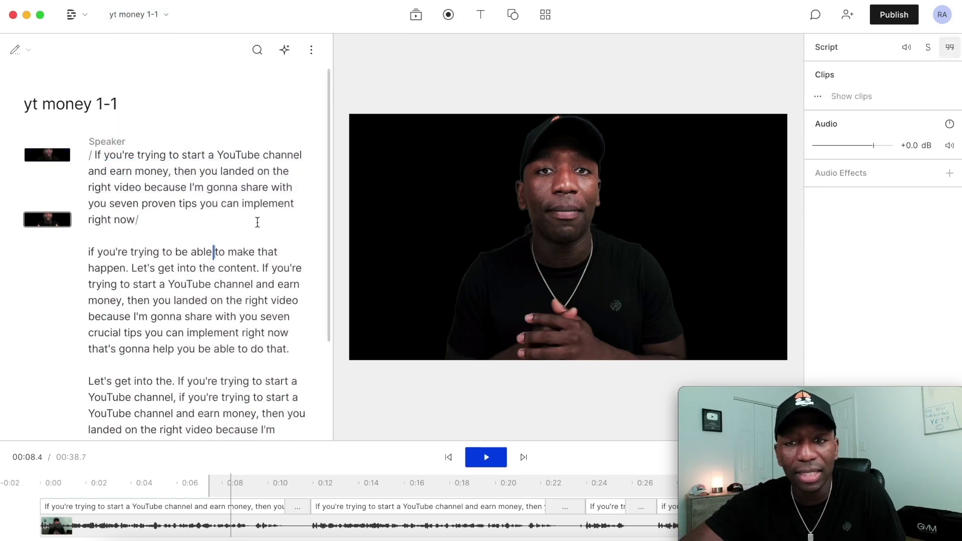
{"action": "left_click", "coordinate": [97, 156]}
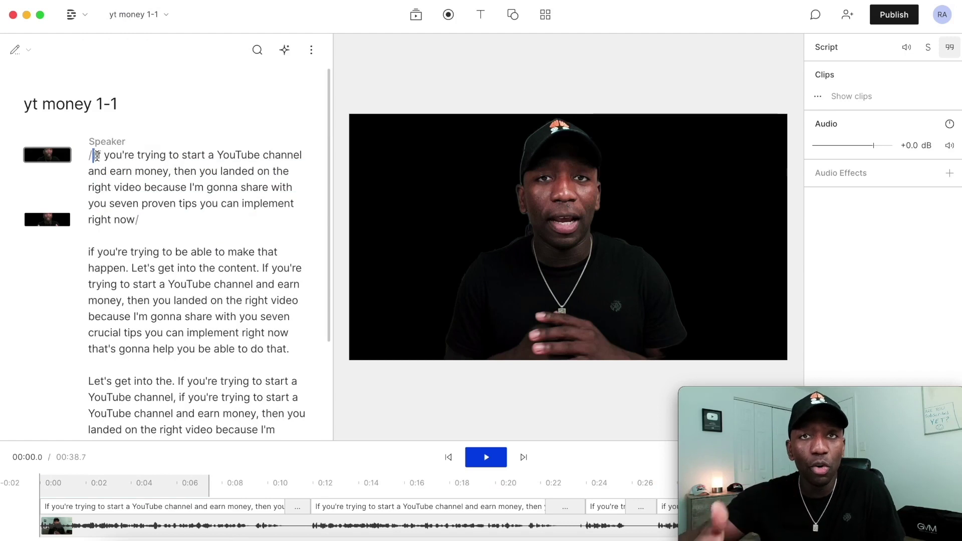
Search stock photos for 'room' and insert Room Interior 320
{"action": "left_click", "coordinate": [416, 15]}
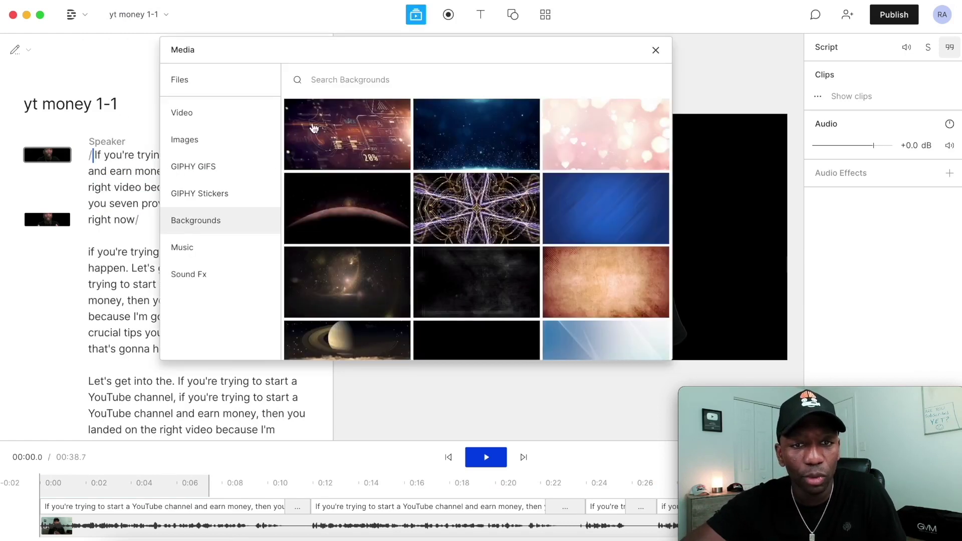
{"action": "left_click", "coordinate": [200, 141]}
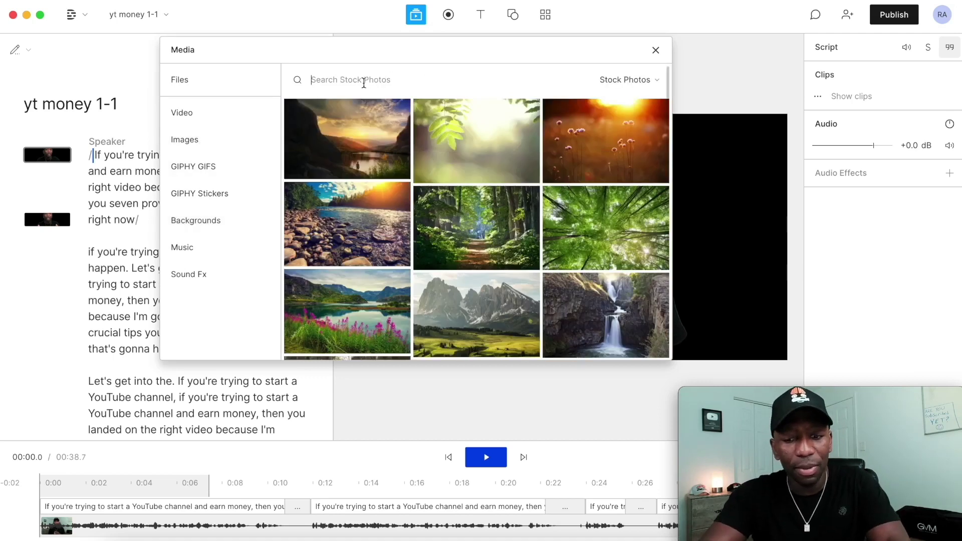
{"action": "type", "text": "room"}
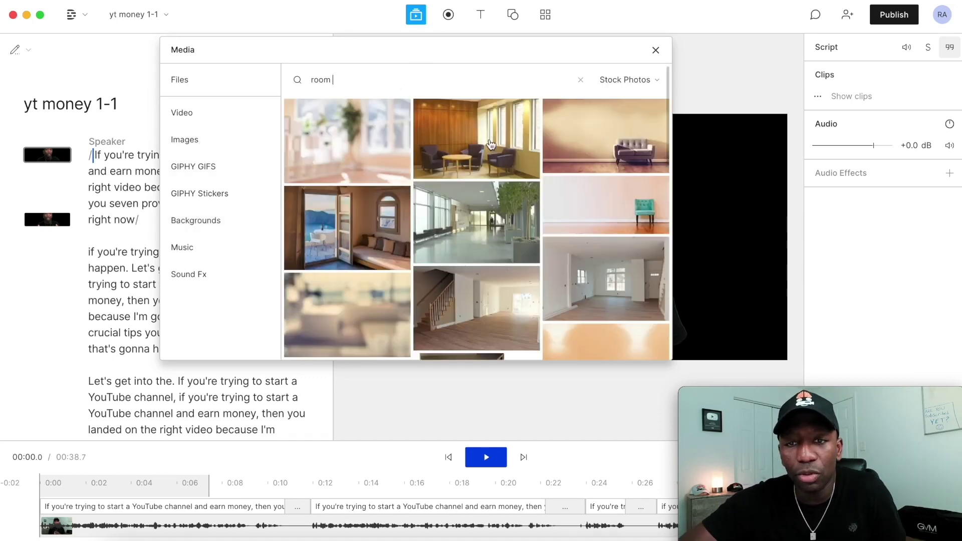
{"action": "key", "text": "Escape"}
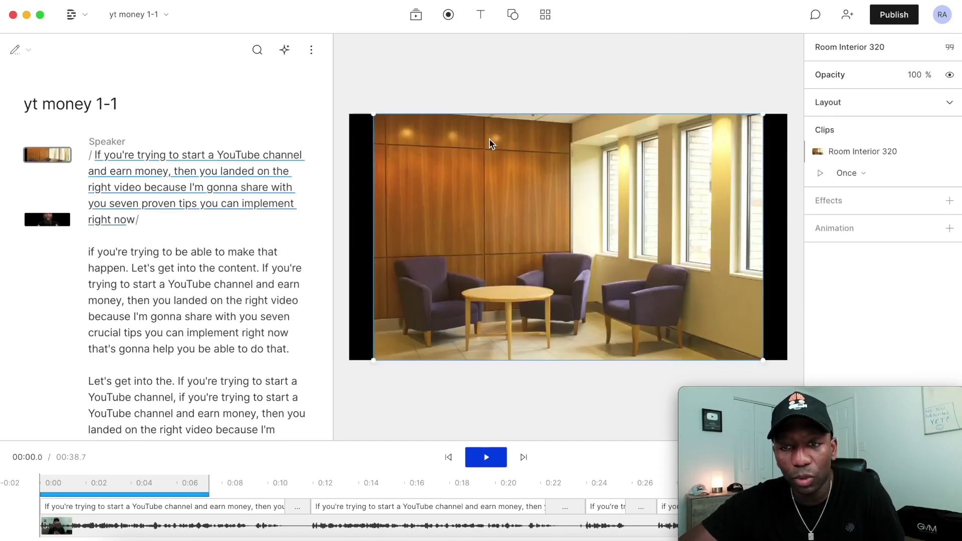
Stretch the room photo to fill the canvas, move it behind the speaker, and preview
{"action": "left_click_drag", "start_coordinate": [766, 225], "coordinate": [787, 225]}
{"action": "left_click_drag", "start_coordinate": [373, 223], "coordinate": [350, 222]}
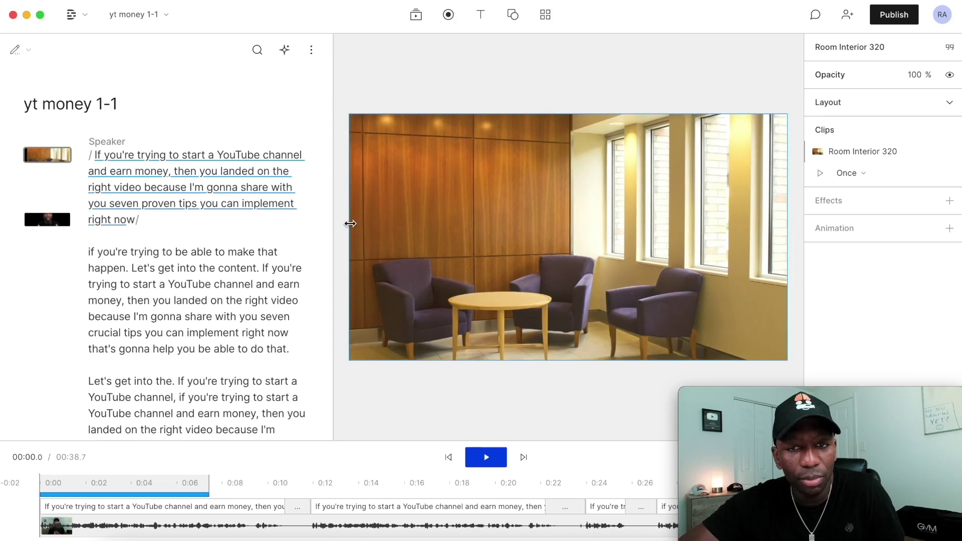
{"action": "right_click", "coordinate": [632, 190]}
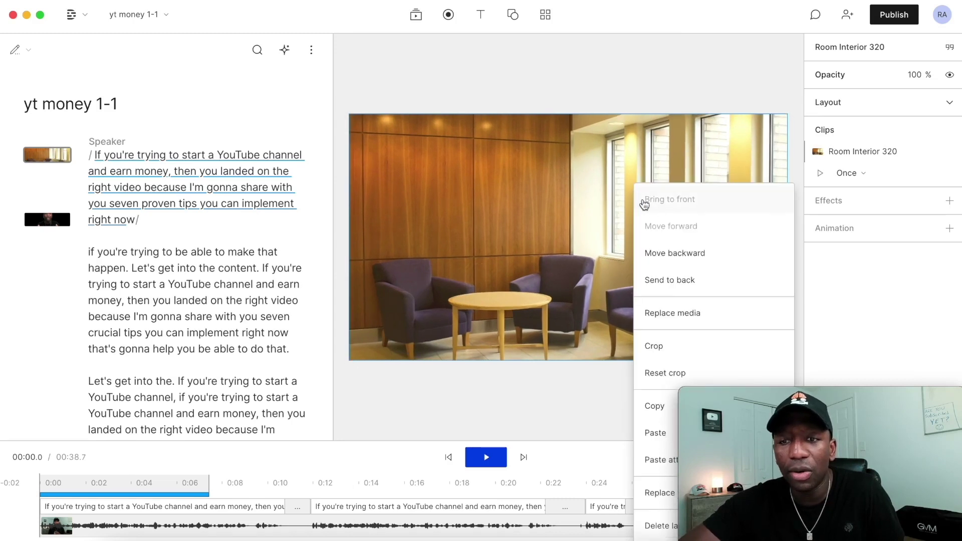
{"action": "left_click", "coordinate": [666, 252]}
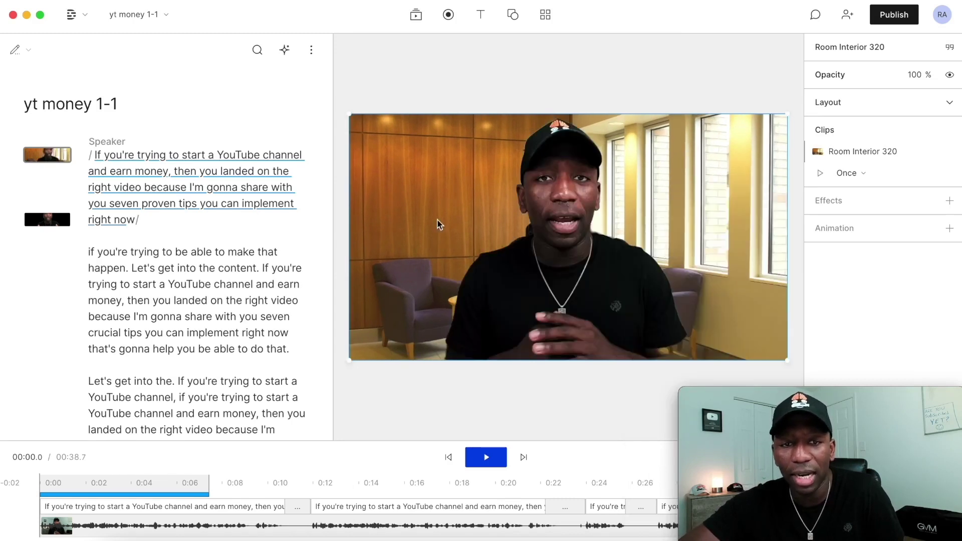
{"action": "left_click", "coordinate": [97, 155]}
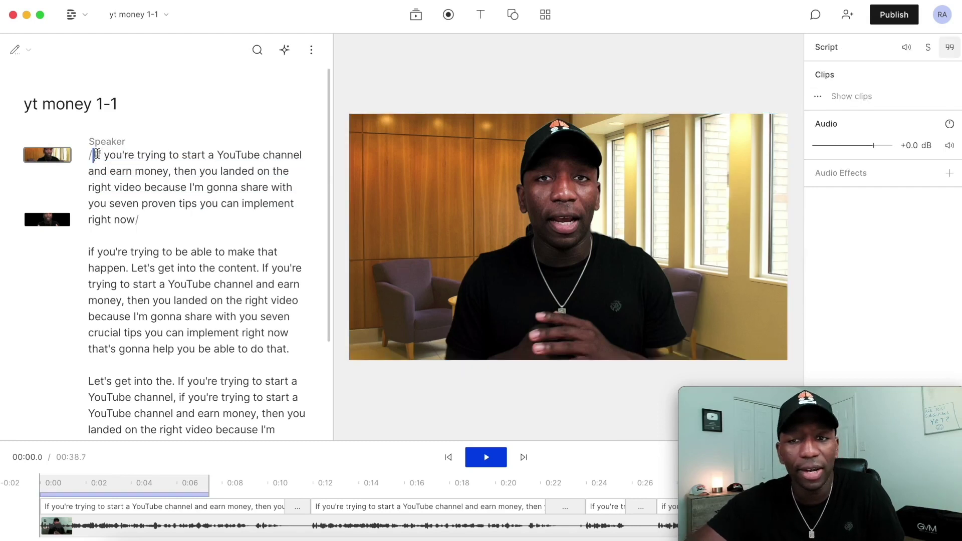
{"action": "key", "text": "space"}
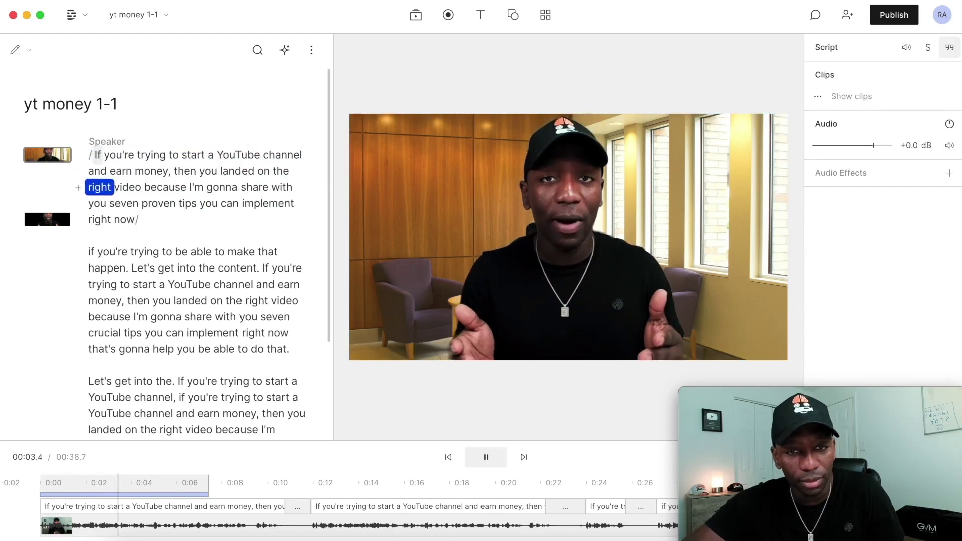
{"action": "key", "text": "space"}
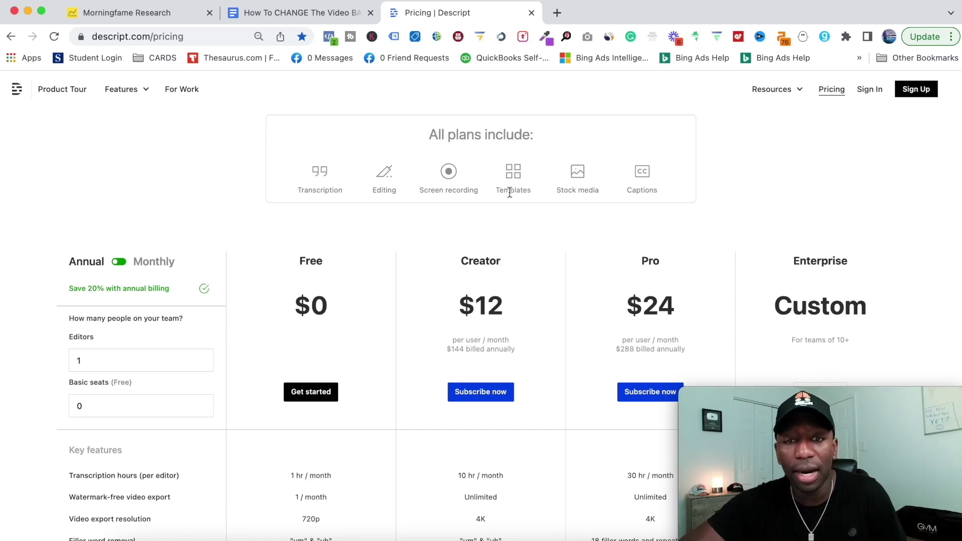
Switch the Descript pricing page to monthly billing, showing Creator $15 and Pro $30
{"action": "scroll", "coordinate": [509, 193], "scroll_direction": "down", "scroll_amount": 1}
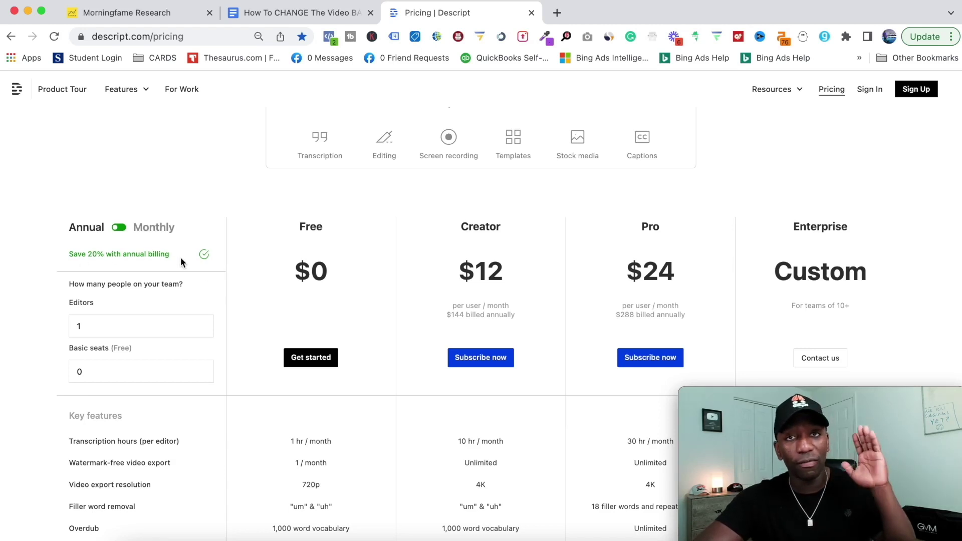
{"action": "left_click", "coordinate": [120, 228]}
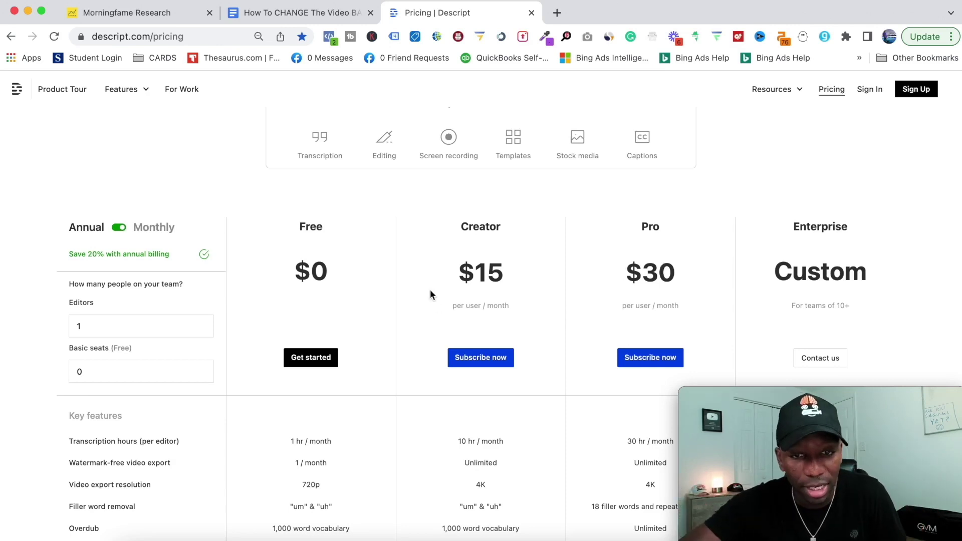
Scroll down through the key features and plan comparison table, then back up to the plans
{"action": "scroll", "coordinate": [429, 294], "scroll_direction": "down", "scroll_amount": 5}
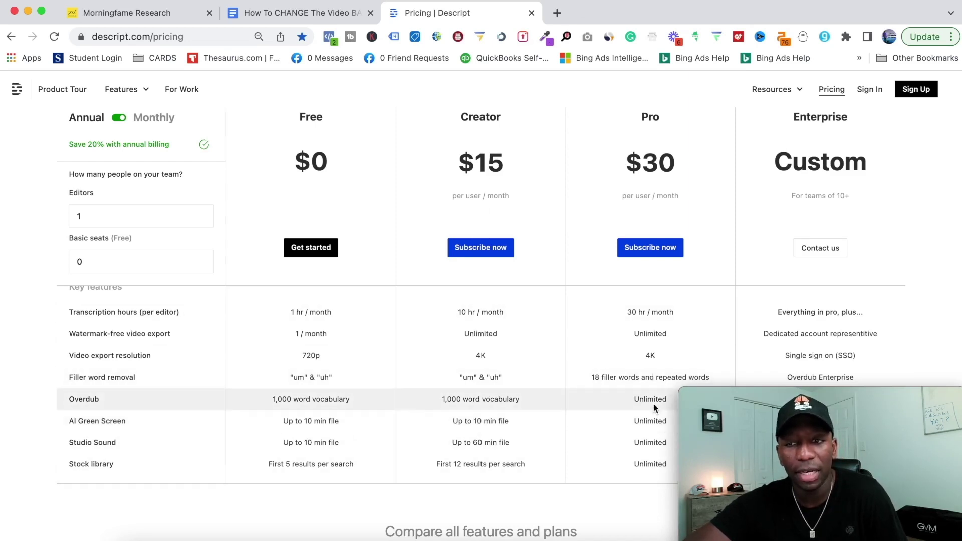
{"action": "scroll", "coordinate": [522, 408], "scroll_direction": "down", "scroll_amount": 3}
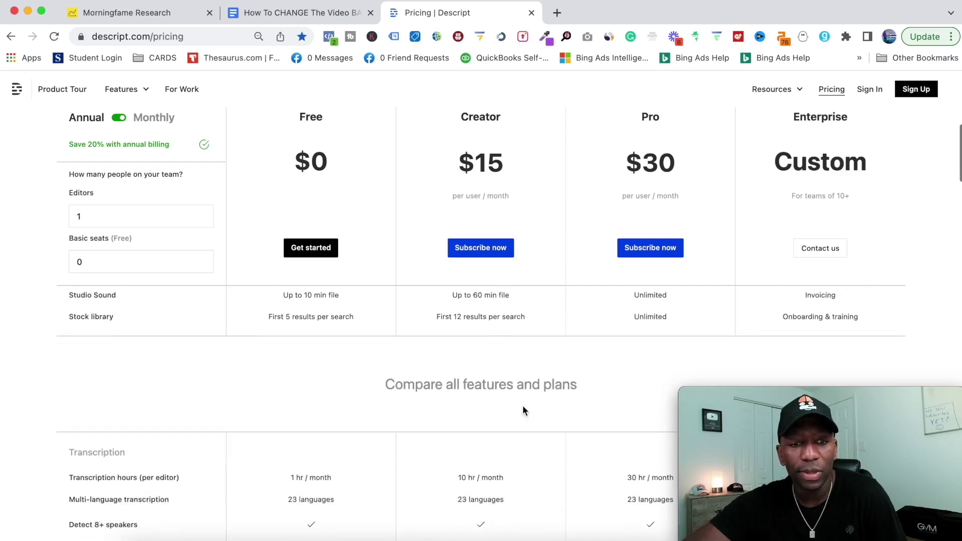
{"action": "scroll", "coordinate": [522, 407], "scroll_direction": "down", "scroll_amount": 3}
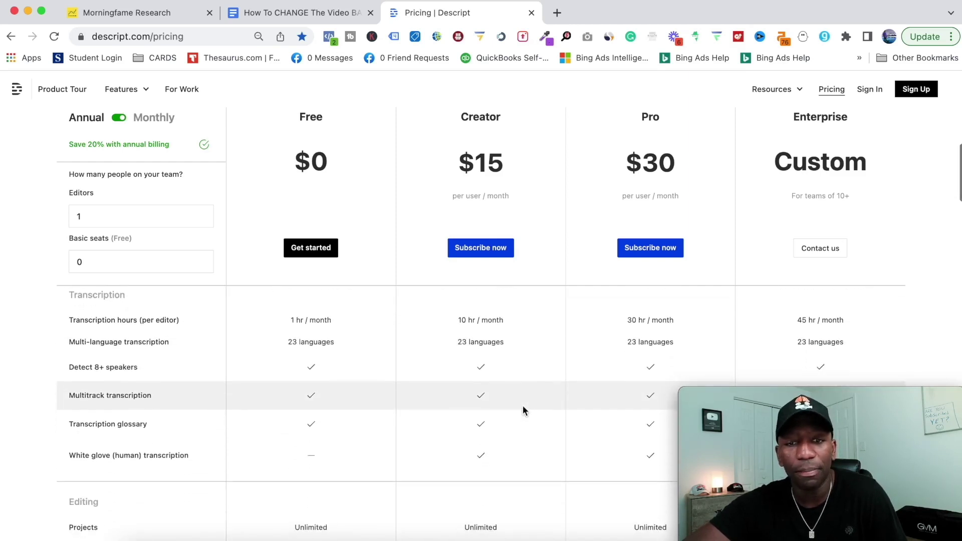
{"action": "scroll", "coordinate": [522, 407], "scroll_direction": "down", "scroll_amount": 1}
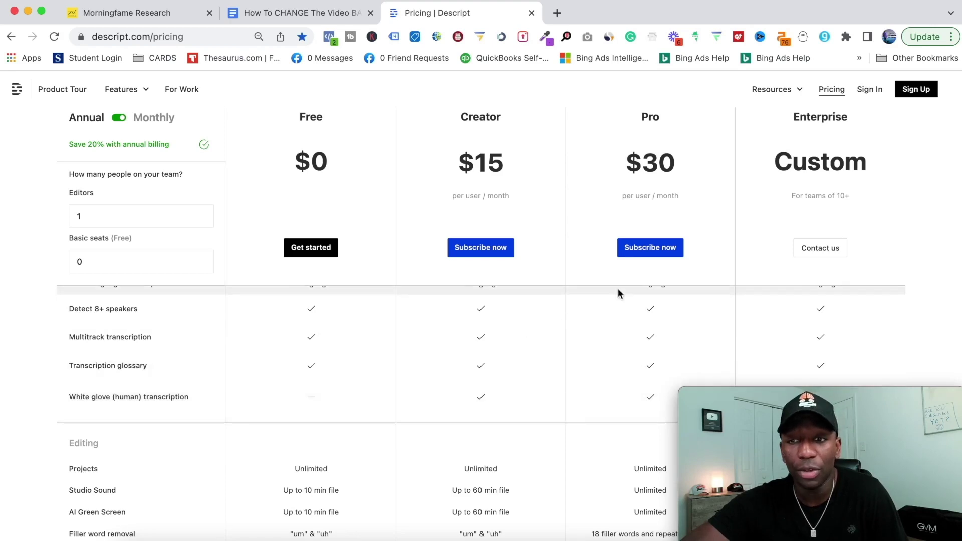
{"action": "scroll", "coordinate": [618, 290], "scroll_direction": "up", "scroll_amount": 10}
{"action": "scroll", "coordinate": [617, 293], "scroll_direction": "up", "scroll_amount": 5}
Toggle pricing back to annual, then to monthly again so Creator shows $15 and Pro $30
{"action": "left_click", "coordinate": [118, 365]}
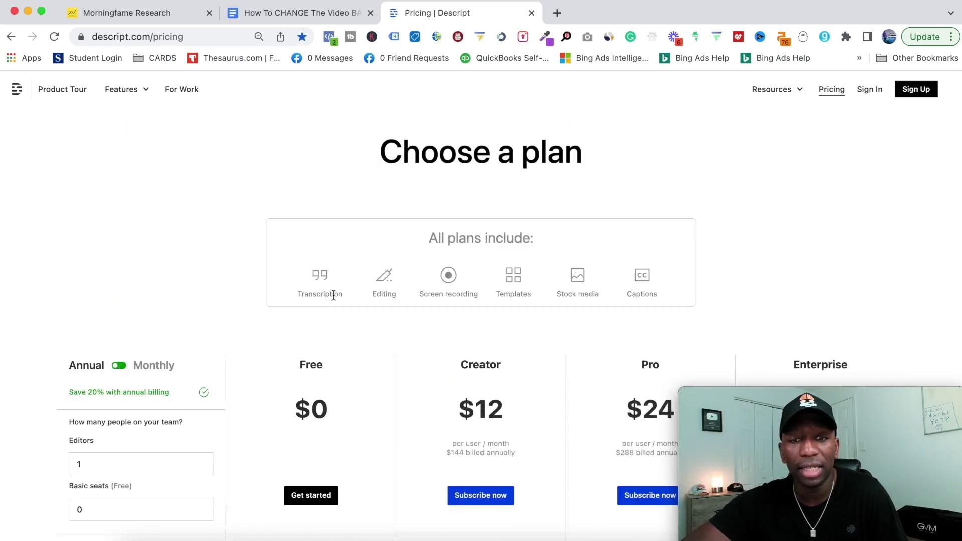
{"action": "scroll", "coordinate": [525, 268], "scroll_direction": "down", "scroll_amount": 3}
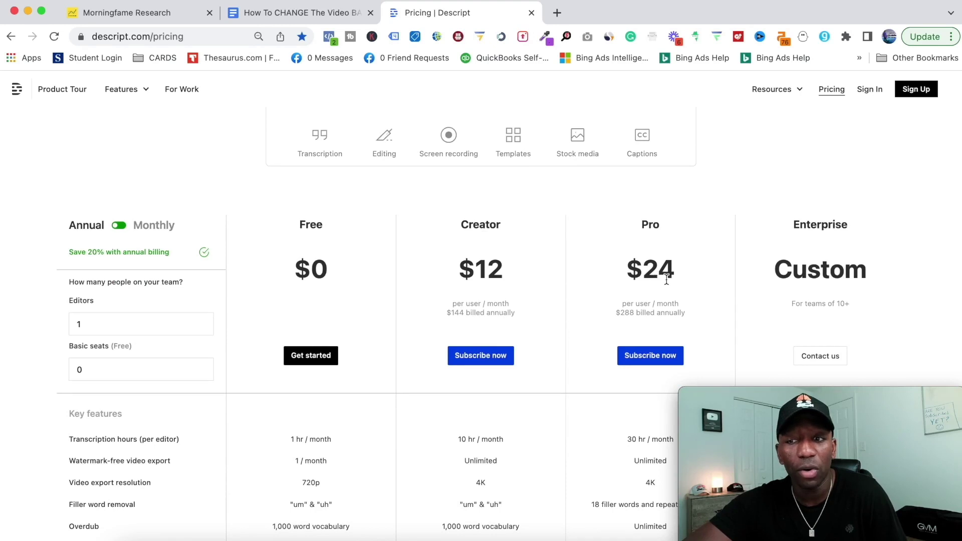
{"action": "left_click", "coordinate": [119, 226]}
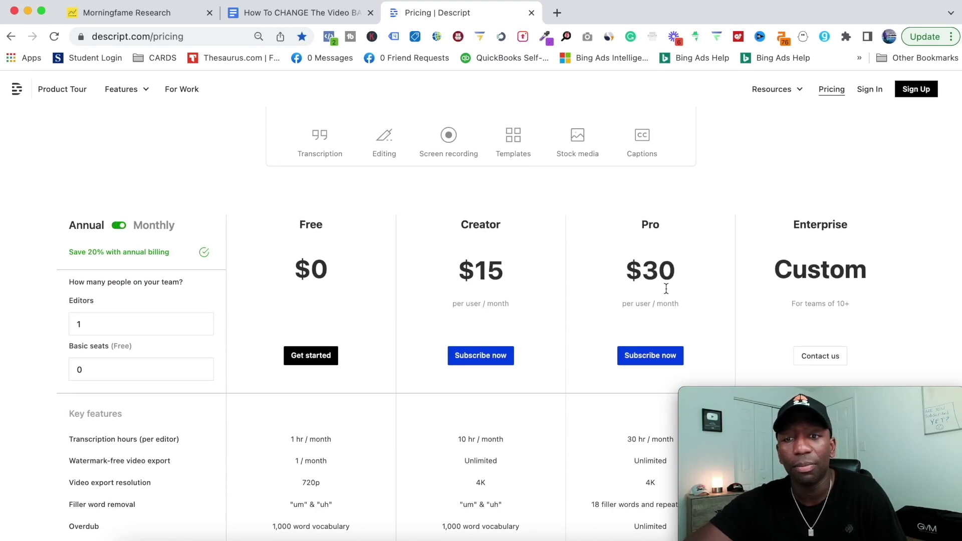